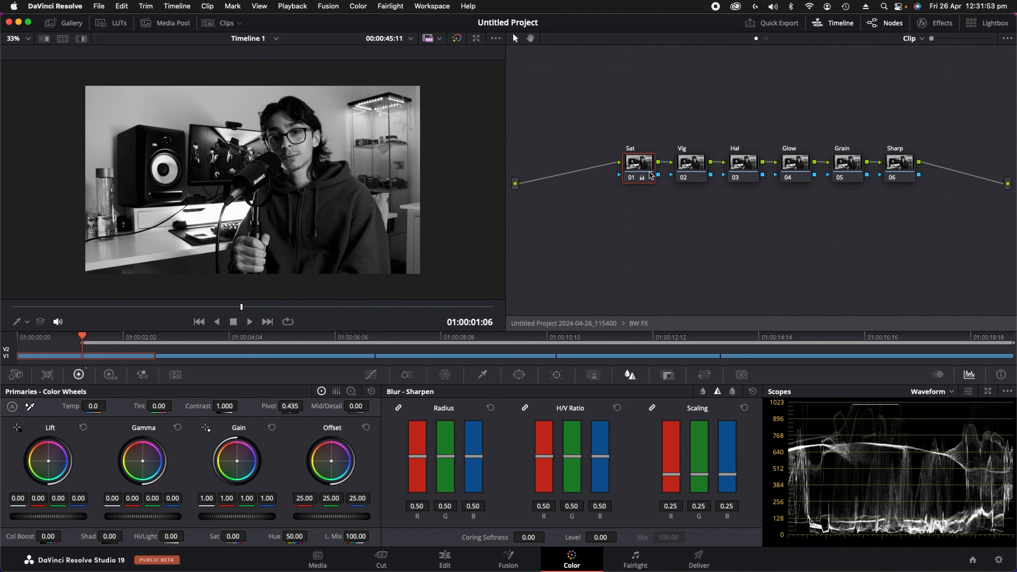
- Search the effects library for "vig" and apply the Vignette effect to the Vig node
{"action": "left_click", "coordinate": [935, 22]}
{"action": "left_click", "coordinate": [885, 55]}
{"action": "type", "text": "vig"}
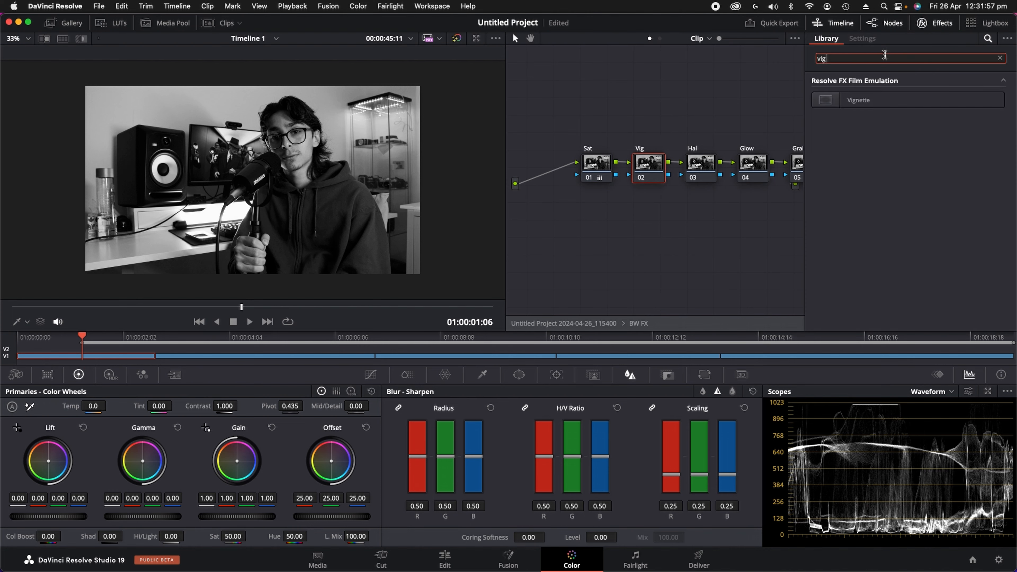
{"action": "left_click_drag", "start_coordinate": [861, 100], "coordinate": [648, 164]}
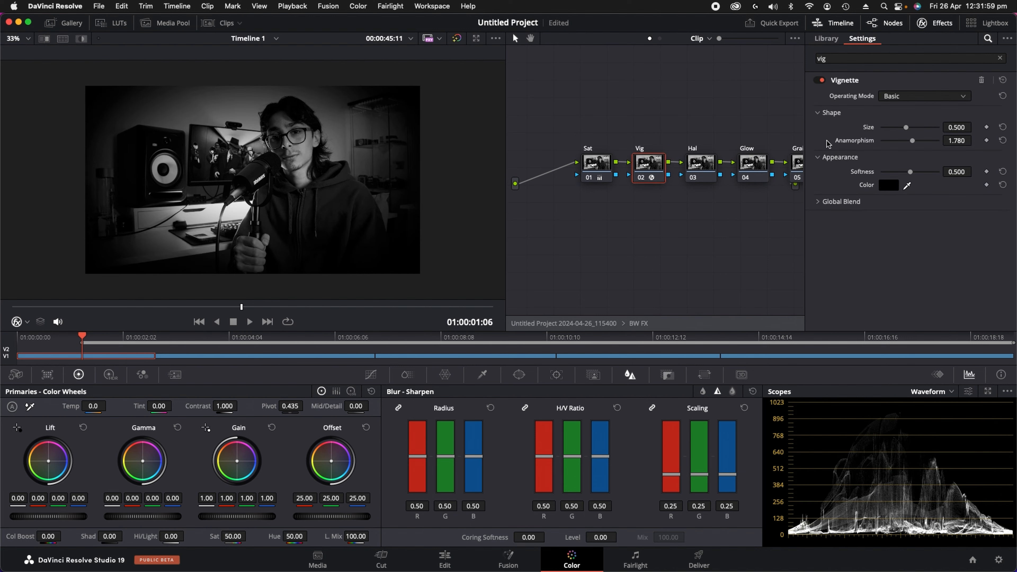
- Try a vignette size of about 0.791 and compare the image with the effect off and on
{"action": "left_click_drag", "start_coordinate": [911, 127], "coordinate": [943, 131]}
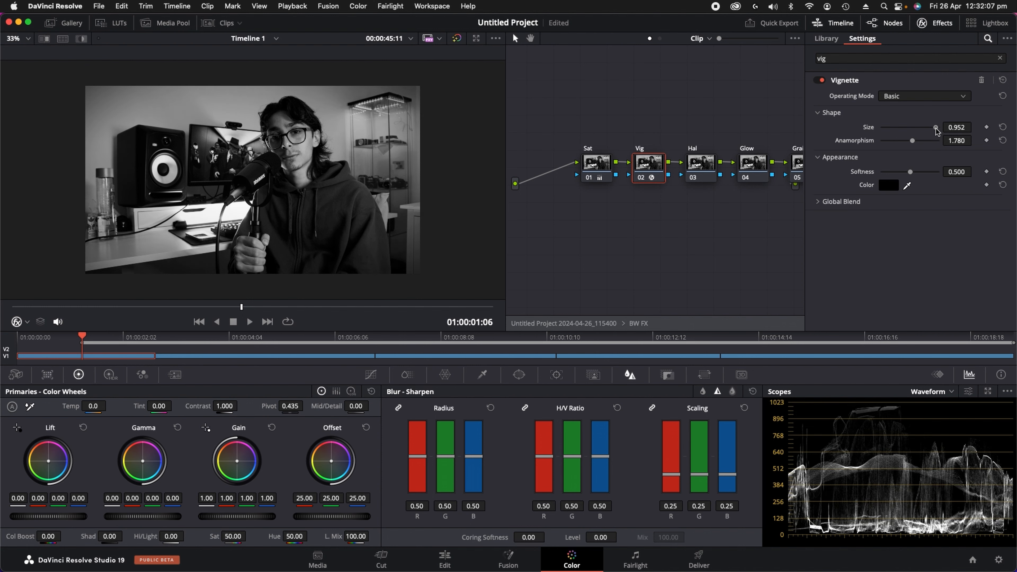
{"action": "left_click_drag", "start_coordinate": [940, 133], "coordinate": [922, 128]}
{"action": "left_click", "coordinate": [821, 80]}
{"action": "left_click", "coordinate": [821, 80]}
{"action": "left_click", "coordinate": [821, 80]}
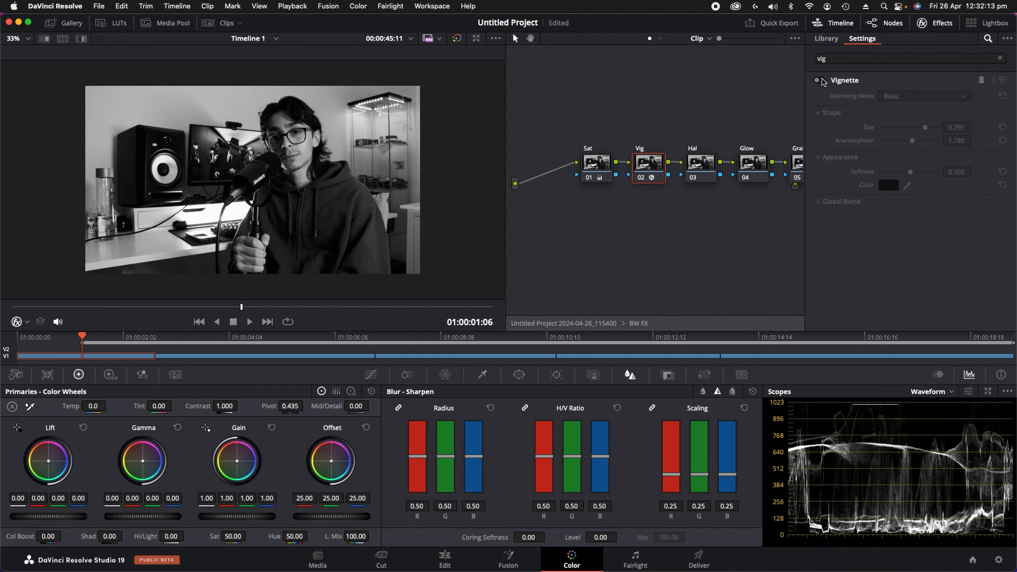
{"action": "left_click", "coordinate": [821, 80]}
{"action": "left_click", "coordinate": [821, 80]}
{"action": "left_click", "coordinate": [821, 80]}
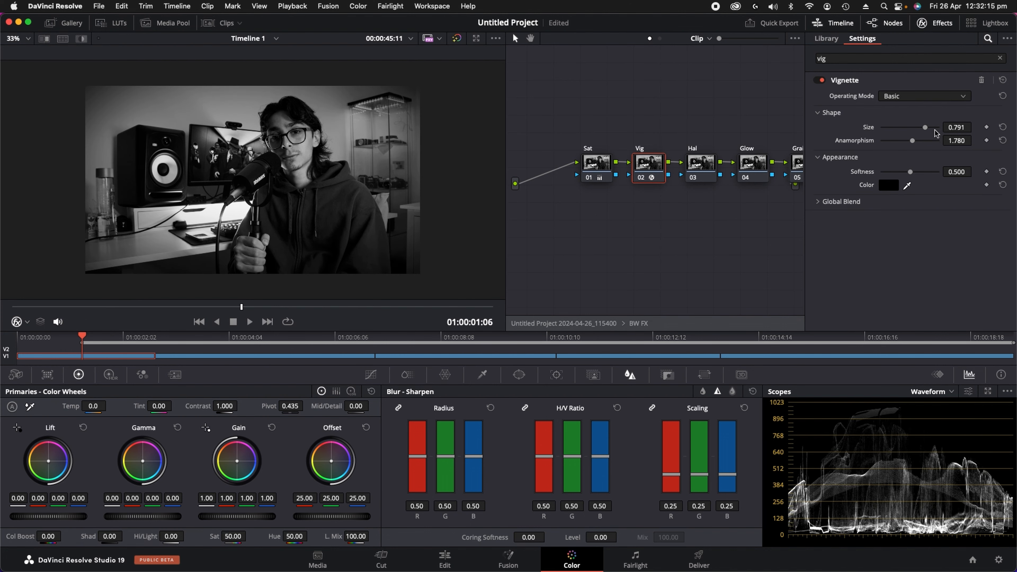
- Set the vignette size to about 1.127 and compare the image with the effect off and on
{"action": "left_click_drag", "start_coordinate": [925, 128], "coordinate": [935, 132]}
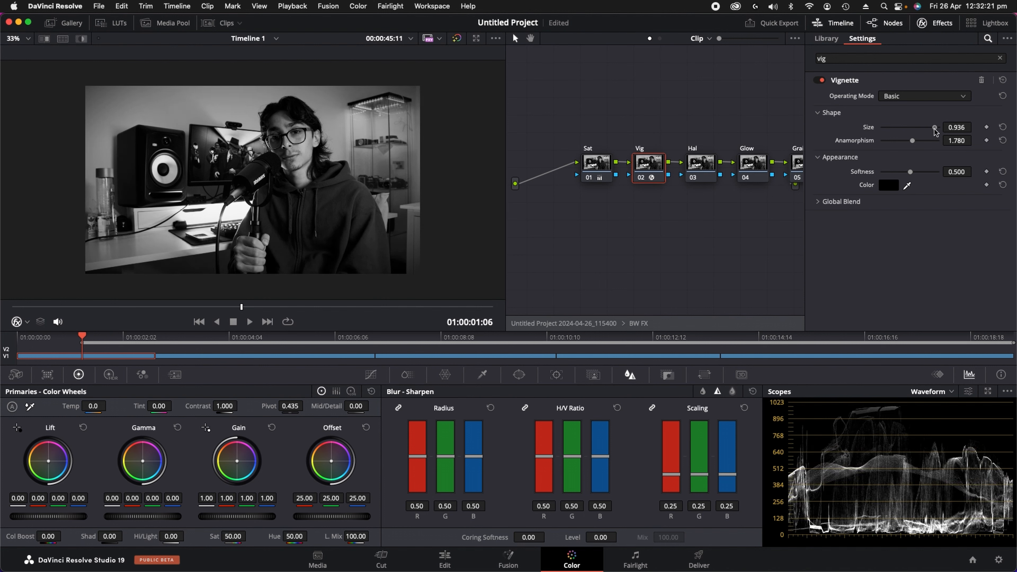
{"action": "left_click_drag", "start_coordinate": [934, 132], "coordinate": [935, 132]}
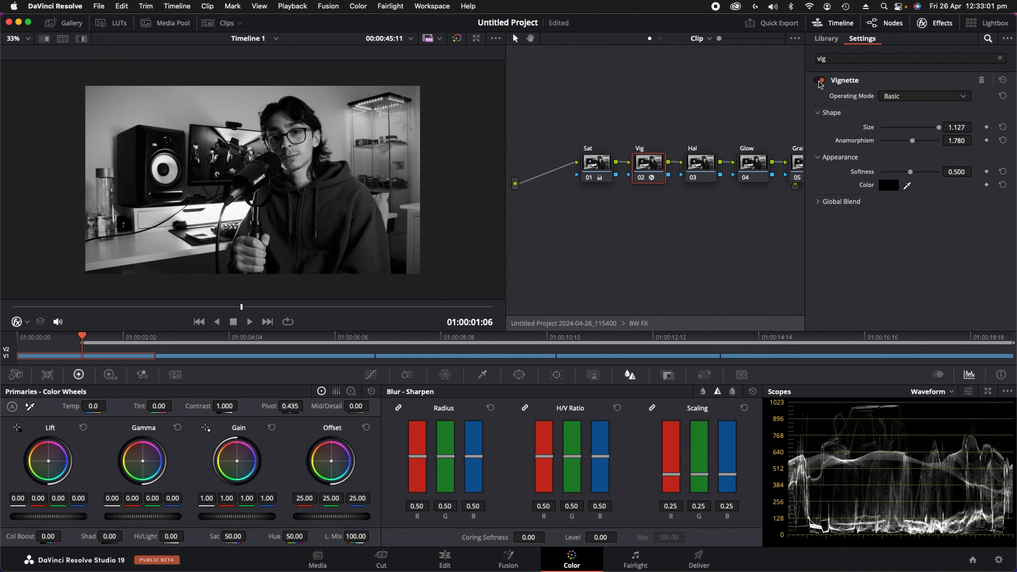
{"action": "left_click", "coordinate": [819, 81]}
{"action": "left_click", "coordinate": [820, 80]}
{"action": "left_click", "coordinate": [819, 81]}
{"action": "left_click", "coordinate": [819, 80]}
{"action": "left_click", "coordinate": [819, 80]}
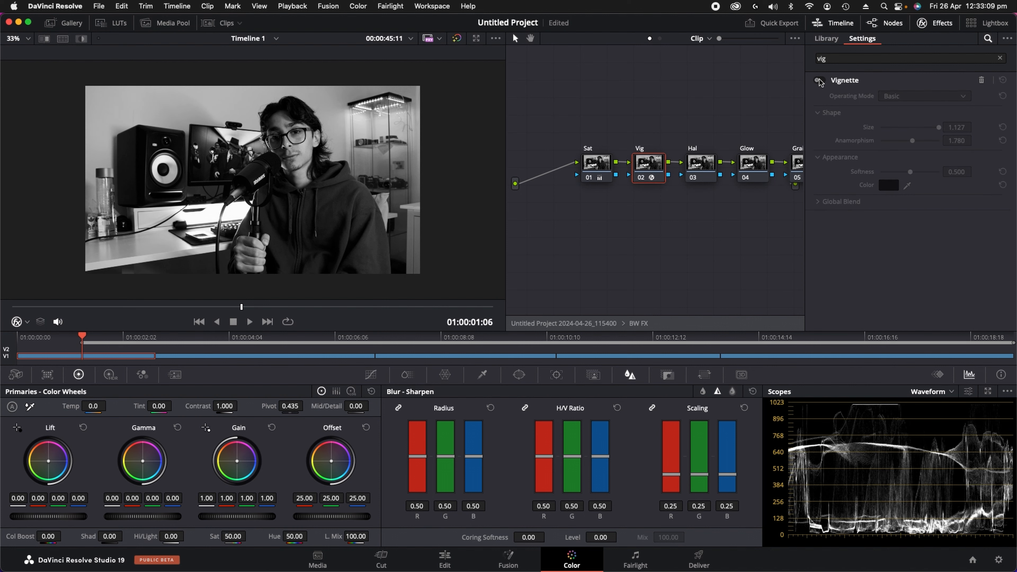
{"action": "left_click", "coordinate": [819, 80]}
- Search the effects library for "hal" and apply the Halation effect to the Hal node
{"action": "left_click", "coordinate": [701, 163]}
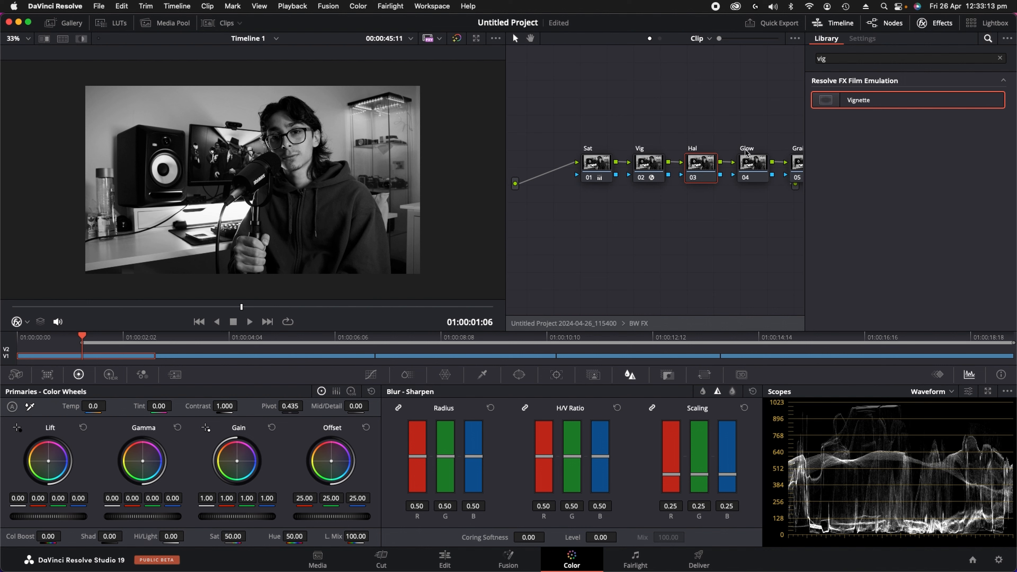
{"action": "left_click", "coordinate": [843, 59]}
{"action": "type", "text": "hal"}
{"action": "left_click_drag", "start_coordinate": [858, 100], "coordinate": [693, 165]}
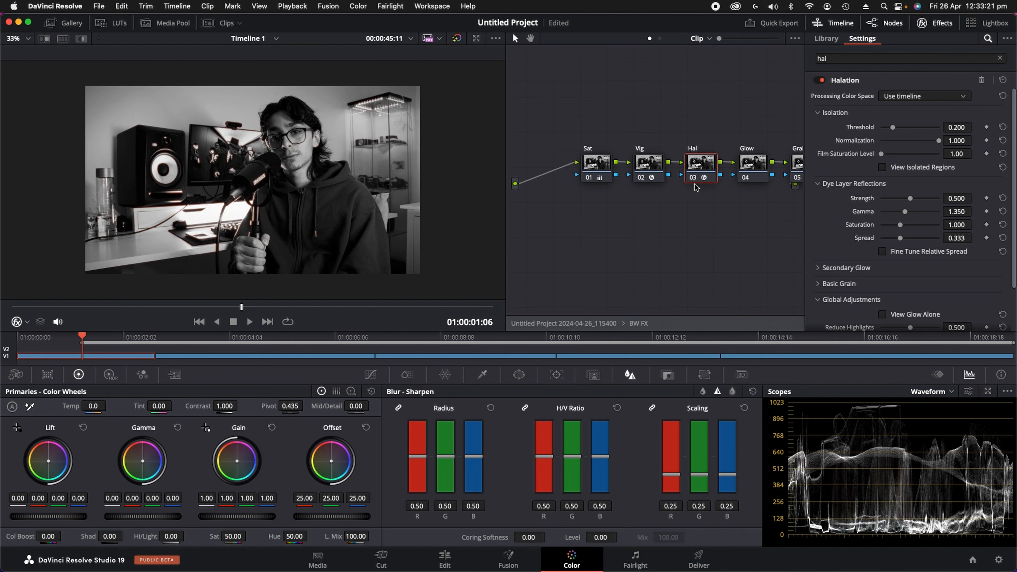
{"action": "left_click", "coordinate": [854, 58]}
{"action": "type", "text": "film"}
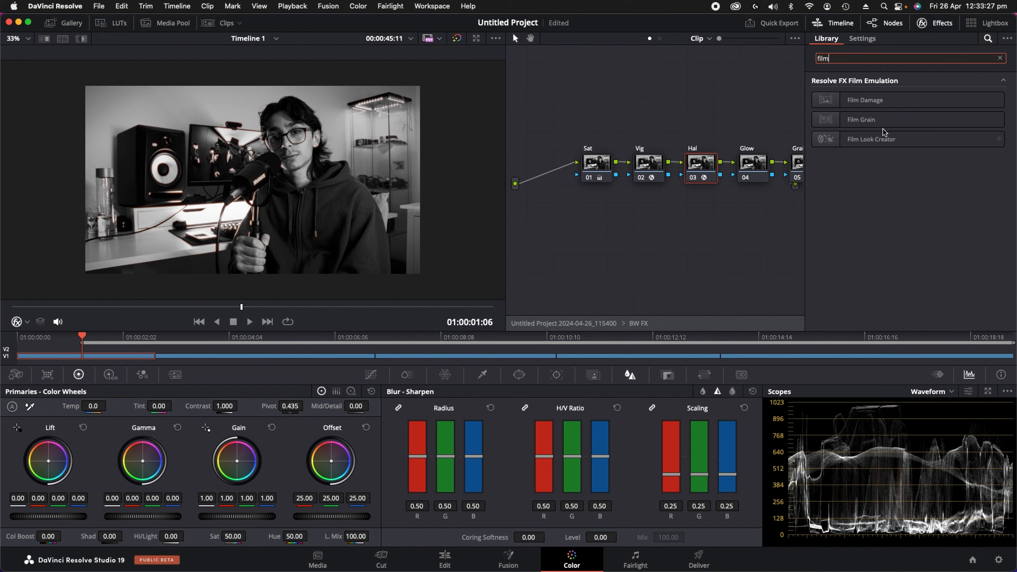
{"action": "left_click_drag", "start_coordinate": [857, 141], "coordinate": [753, 164]}
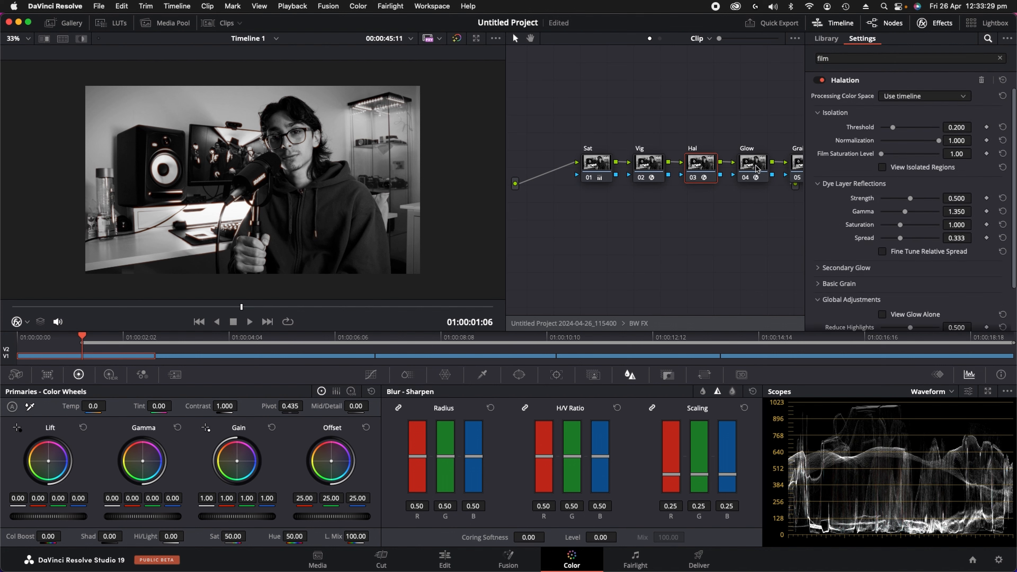
{"action": "scroll", "coordinate": [912, 200], "scroll_direction": "down", "scroll_amount": 3}
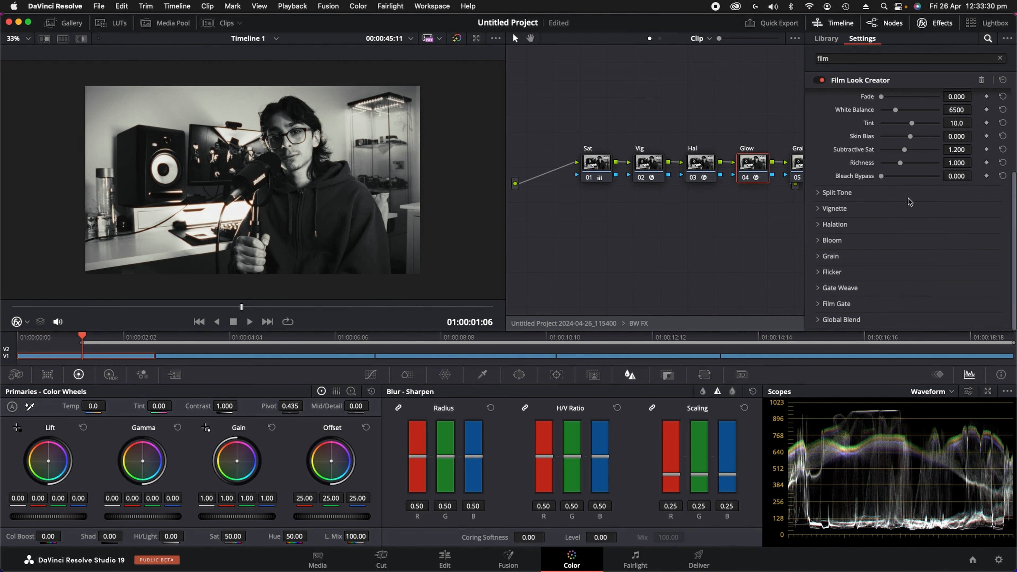
{"action": "left_click", "coordinate": [825, 225]}
{"action": "left_click", "coordinate": [836, 228]}
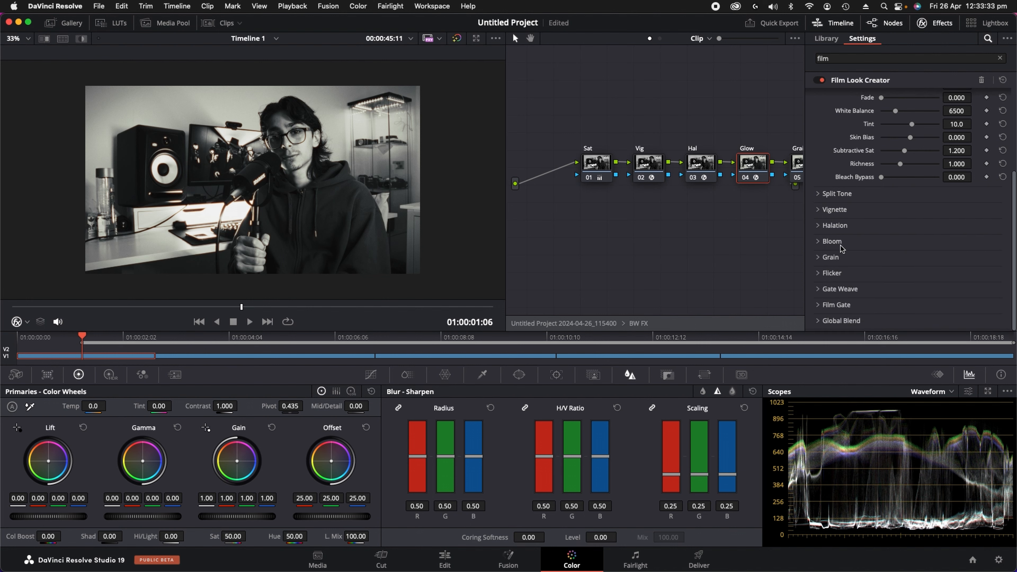
{"action": "left_click", "coordinate": [828, 259]}
{"action": "left_click", "coordinate": [825, 254]}
{"action": "right_click", "coordinate": [745, 164]}
{"action": "left_click", "coordinate": [770, 175]}
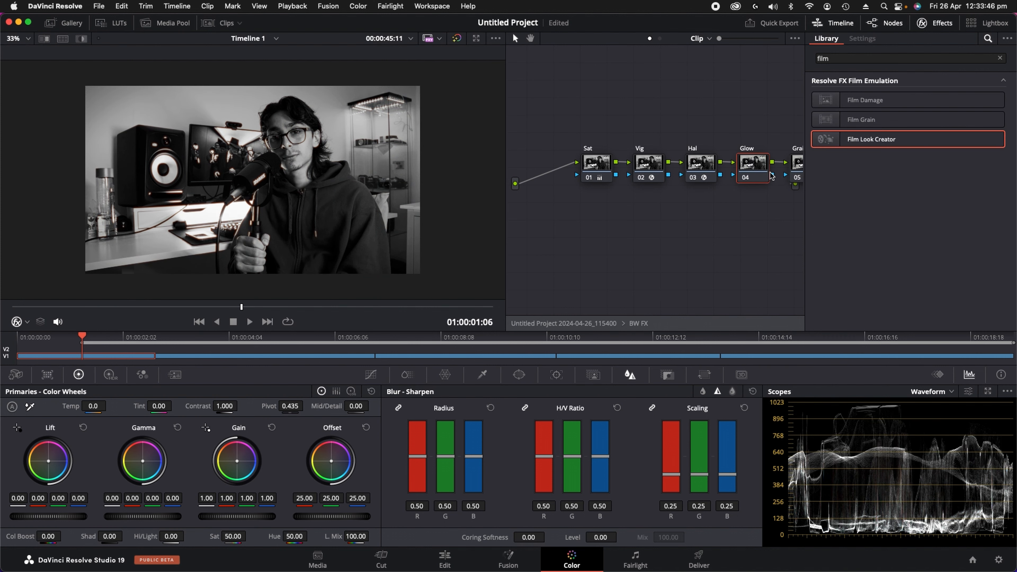
- Compare the image with the Hal node's Halation off and on, examining the highlight edges up close and in full screen
{"action": "left_click", "coordinate": [701, 168]}
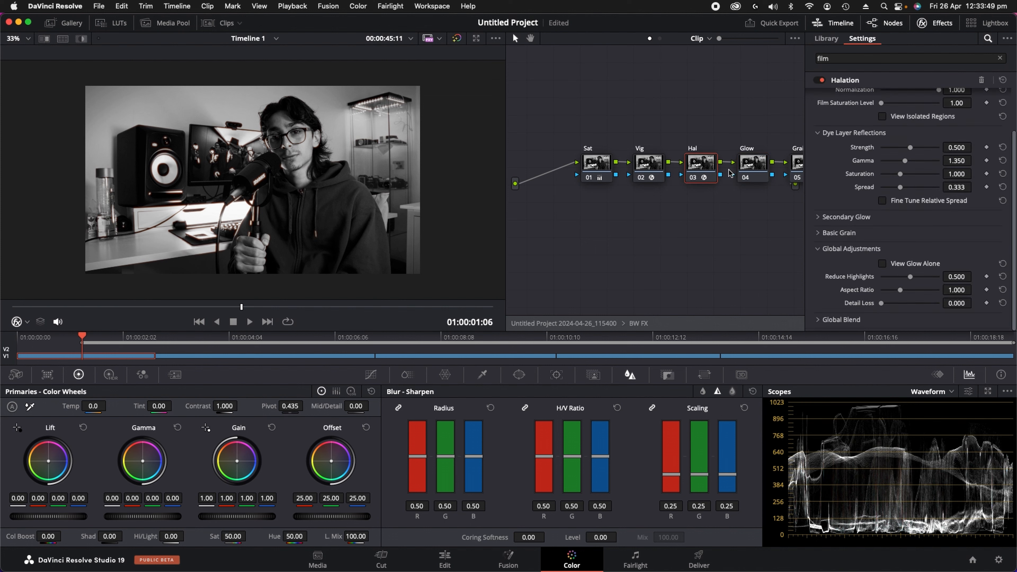
{"action": "scroll", "coordinate": [259, 215], "scroll_direction": "up", "scroll_amount": 8}
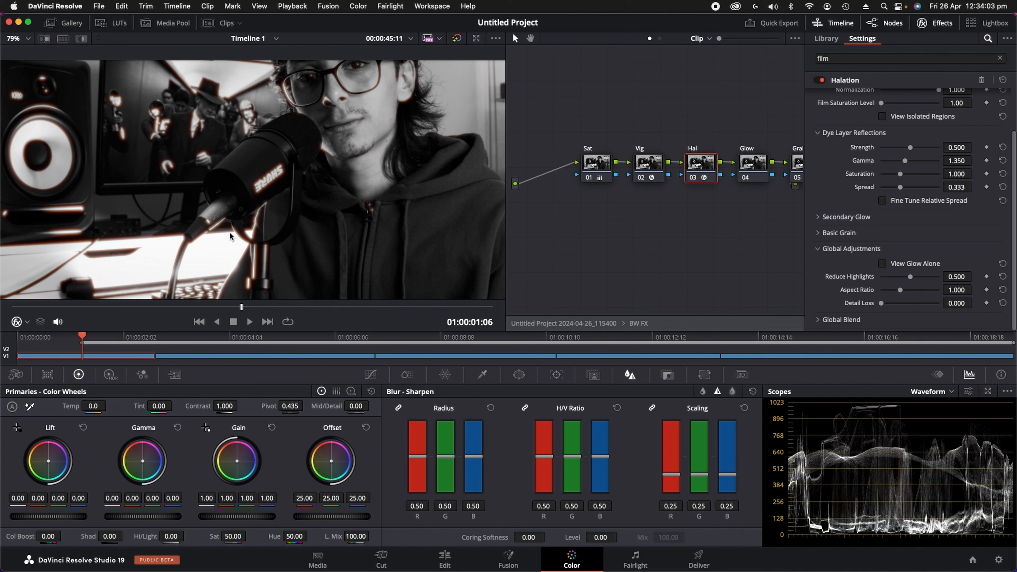
{"action": "left_click", "coordinate": [820, 80]}
{"action": "left_click", "coordinate": [821, 80]}
{"action": "left_click", "coordinate": [820, 81]}
{"action": "left_click", "coordinate": [819, 81]}
{"action": "left_click", "coordinate": [820, 81]}
{"action": "left_click", "coordinate": [819, 82]}
{"action": "scroll", "coordinate": [406, 116], "scroll_direction": "down", "scroll_amount": 5}
{"action": "scroll", "coordinate": [406, 116], "scroll_direction": "up", "scroll_amount": 1}
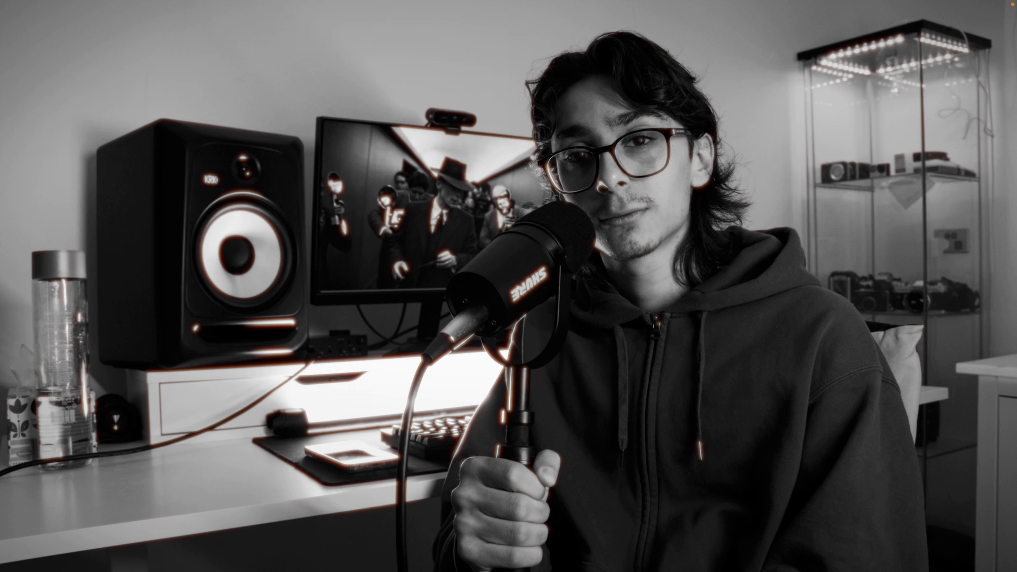
{"action": "key", "text": "Escape"}
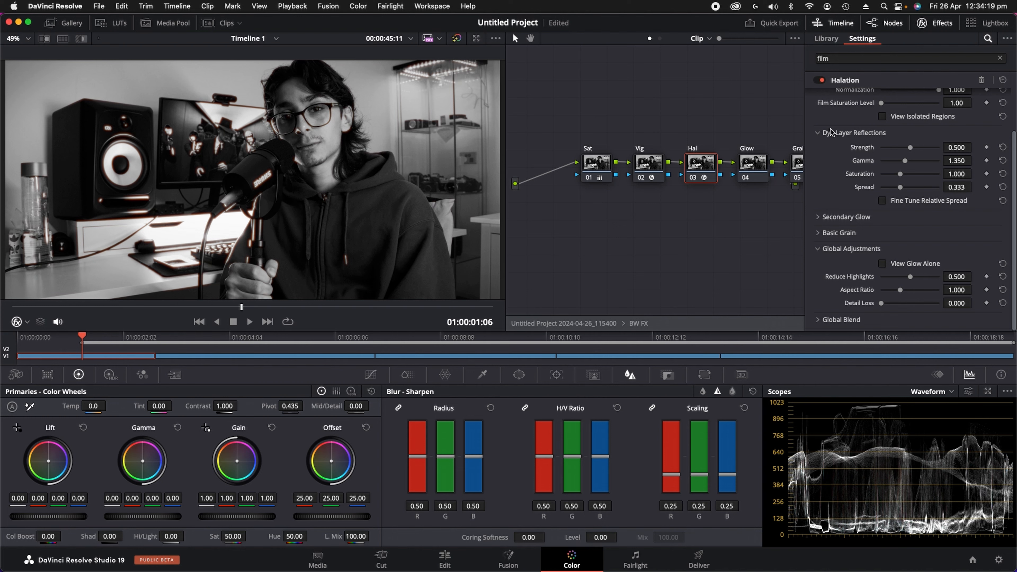
- Set the Halation threshold to about 0.440 and compare the image with the effect off and on
{"action": "scroll", "coordinate": [898, 148], "scroll_direction": "up", "scroll_amount": 3}
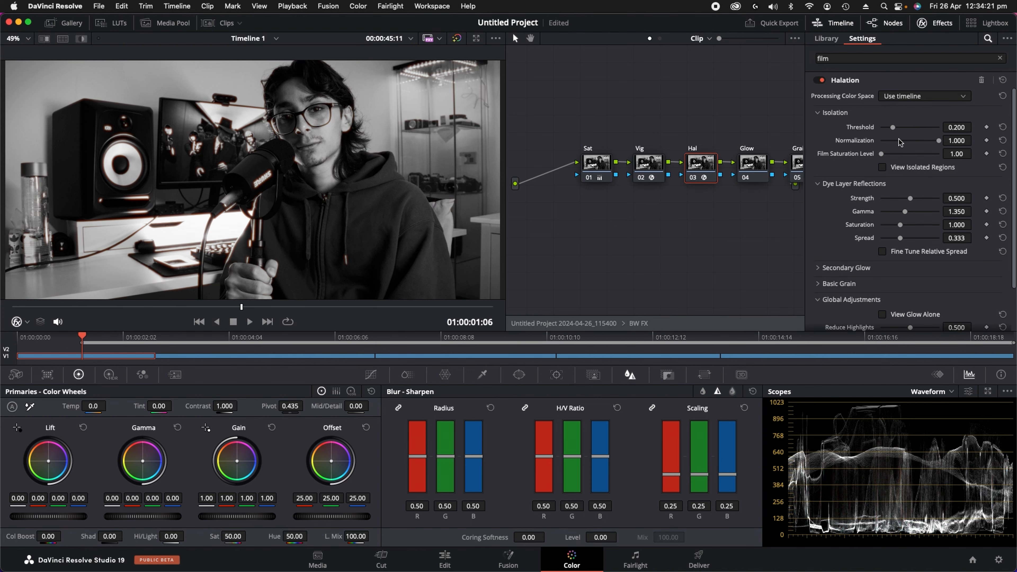
{"action": "mouse_move", "coordinate": [894, 132]}
{"action": "left_mouse_down"}
{"action": "mouse_move", "coordinate": [917, 129]}
{"action": "mouse_move", "coordinate": [908, 129]}
{"action": "left_mouse_up"}
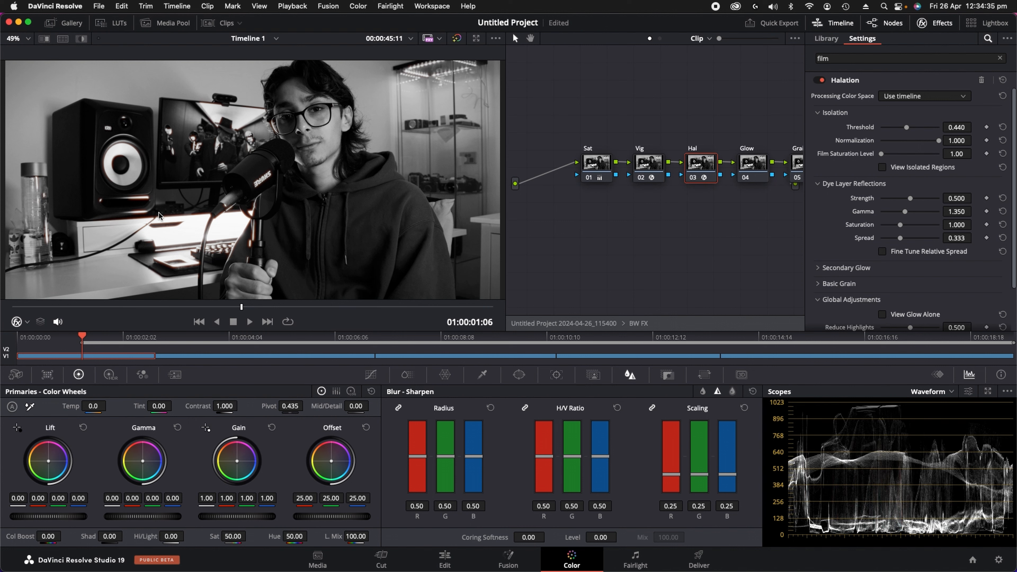
{"action": "left_click", "coordinate": [820, 80]}
{"action": "left_click", "coordinate": [820, 81]}
{"action": "left_click", "coordinate": [820, 81]}
{"action": "left_click", "coordinate": [820, 80]}
- Set the Halation dye layer reflections to strength about 0.386 and gamma about 1.048, comparing the image with the effect off and on
{"action": "left_click_drag", "start_coordinate": [903, 214], "coordinate": [904, 200]}
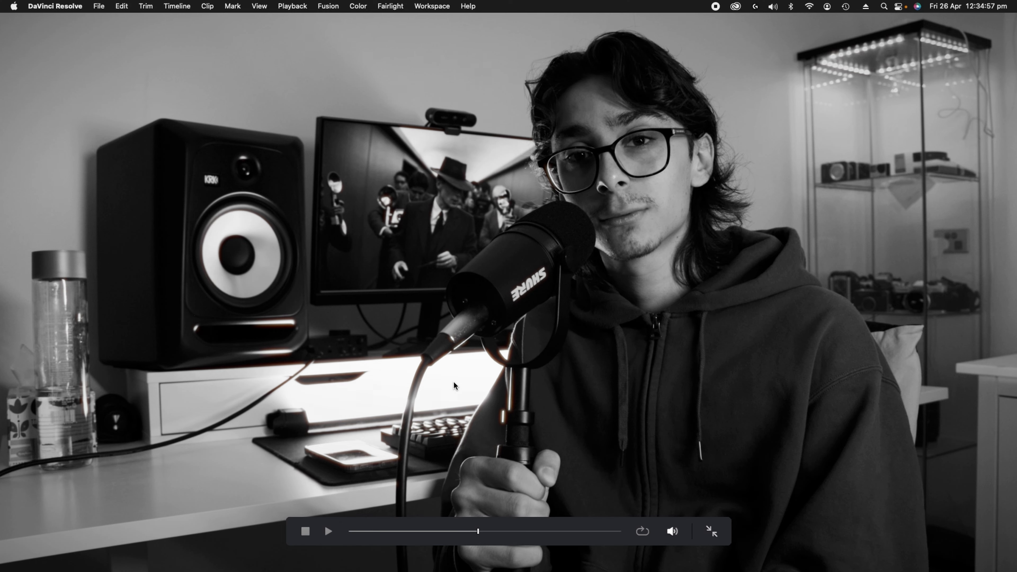
{"action": "key", "text": "Escape"}
{"action": "left_click", "coordinate": [819, 81]}
{"action": "left_click", "coordinate": [819, 81]}
{"action": "left_click", "coordinate": [819, 80]}
{"action": "left_click", "coordinate": [819, 81]}
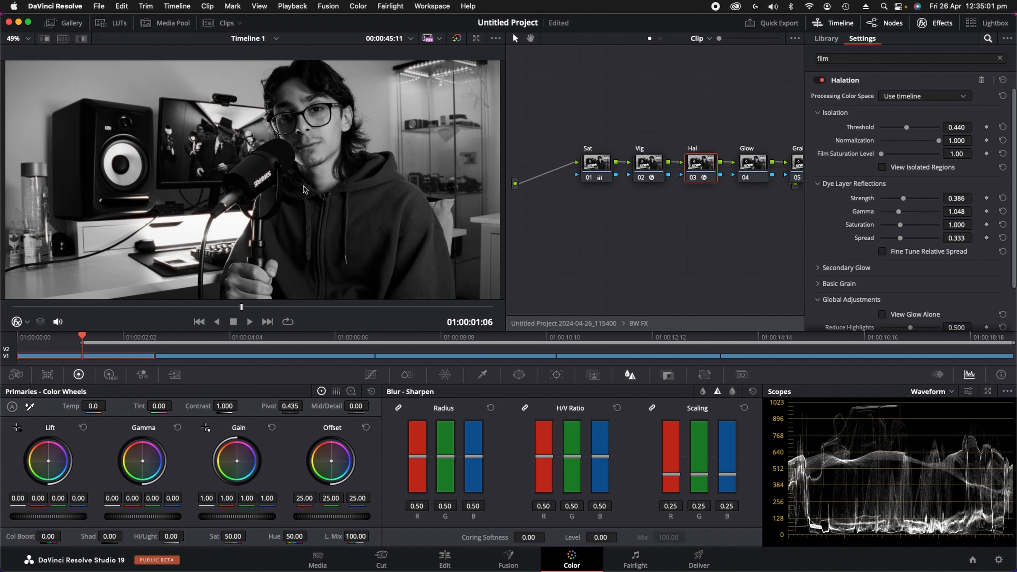
{"action": "left_click", "coordinate": [822, 81]}
{"action": "left_click", "coordinate": [820, 80]}
{"action": "left_click", "coordinate": [821, 81]}
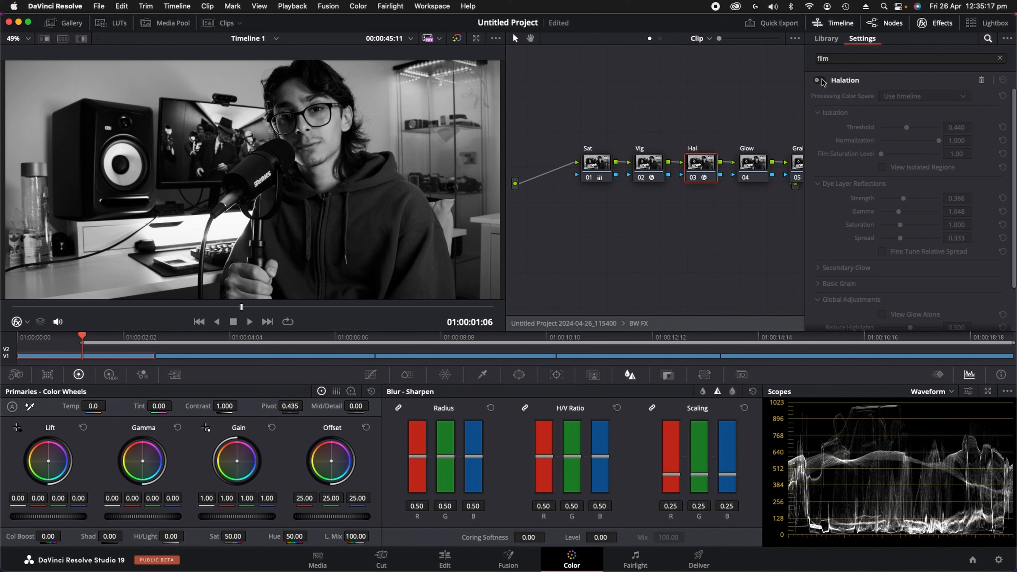
- Return to the first clip, show the contents of its BW FX compound node and apply the Glow effect to the Glow node
{"action": "left_click", "coordinate": [195, 341]}
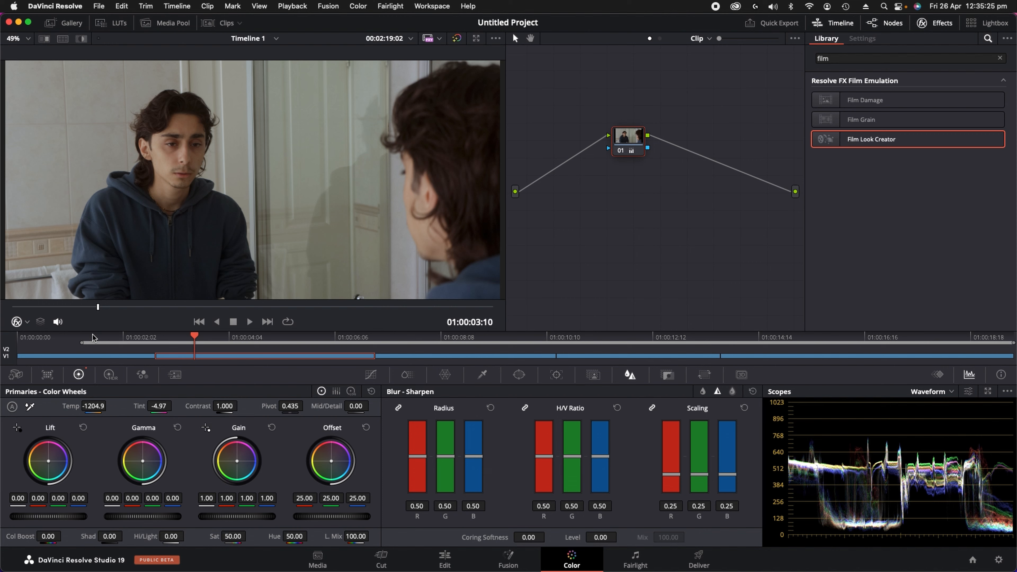
{"action": "left_click", "coordinate": [93, 338]}
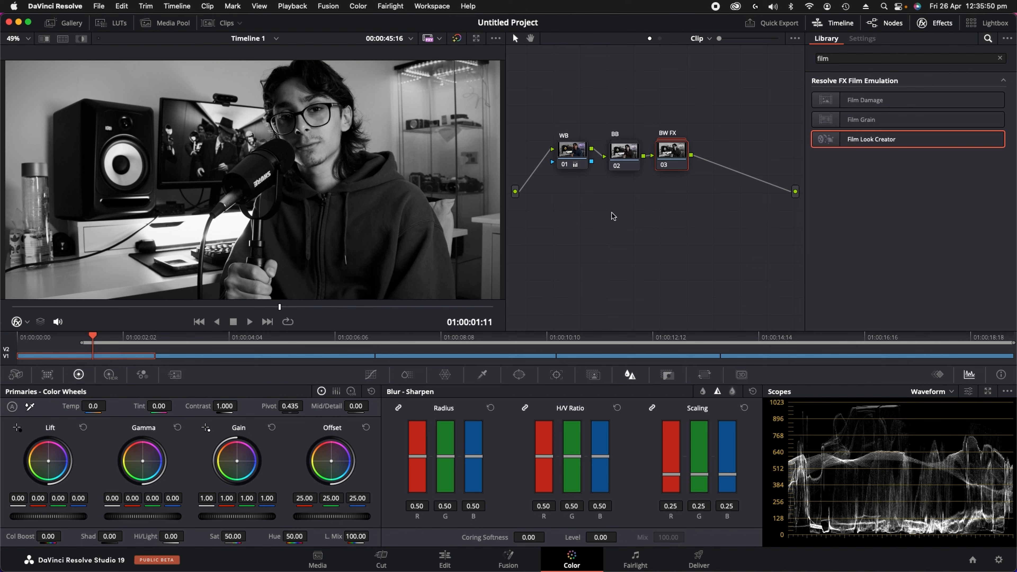
{"action": "right_click", "coordinate": [675, 156]}
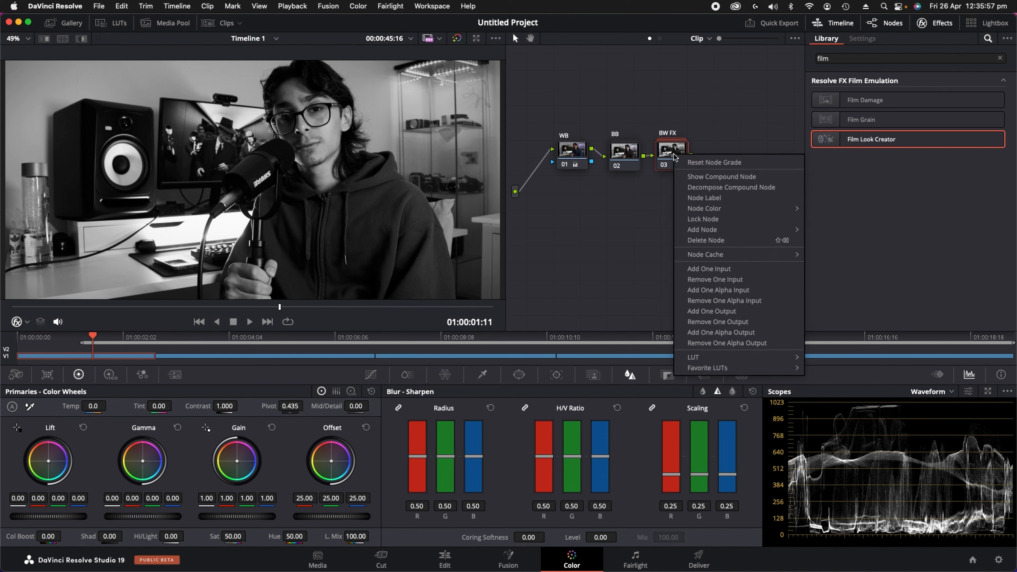
{"action": "left_click", "coordinate": [697, 176]}
{"action": "left_click_drag", "start_coordinate": [854, 100], "coordinate": [629, 161]}
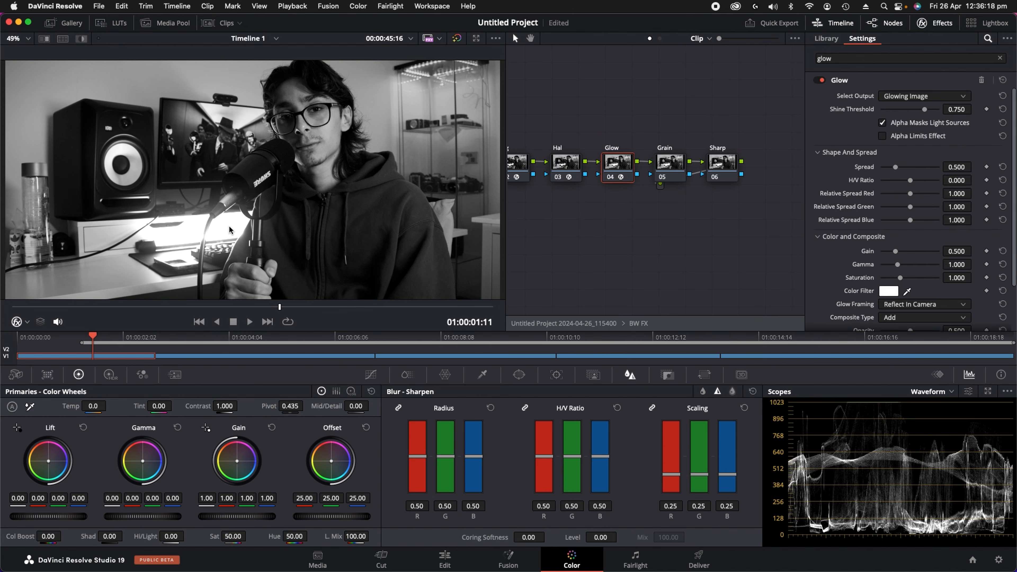
- Compare the image with the Glow effect off and on at different viewer zooms
{"action": "left_click", "coordinate": [819, 80]}
{"action": "left_click", "coordinate": [819, 80]}
{"action": "left_click", "coordinate": [819, 81]}
{"action": "left_click", "coordinate": [819, 80]}
{"action": "left_click", "coordinate": [819, 80]}
{"action": "left_click", "coordinate": [818, 80]}
{"action": "scroll", "coordinate": [303, 189], "scroll_direction": "down", "scroll_amount": 3}
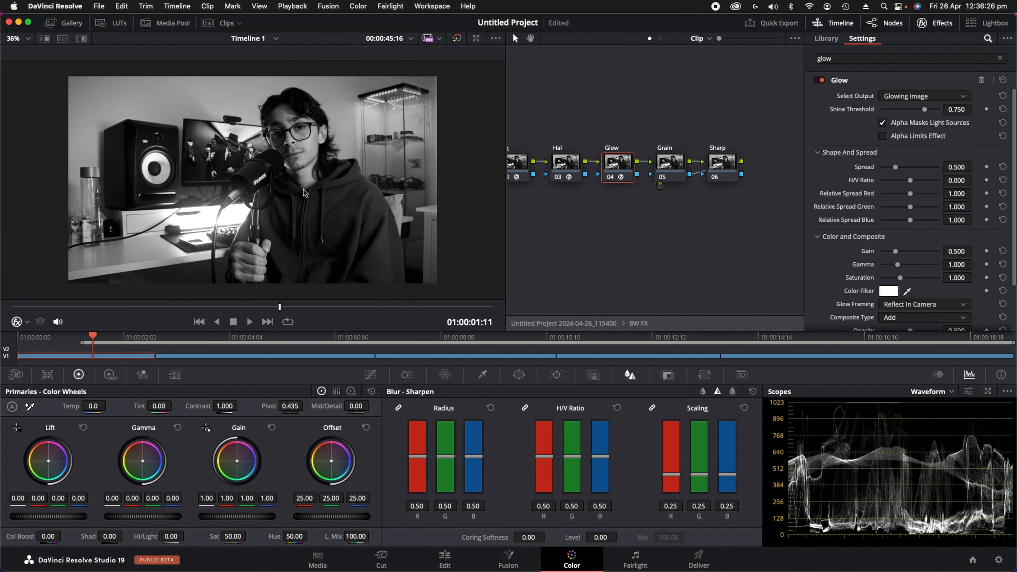
{"action": "scroll", "coordinate": [304, 189], "scroll_direction": "up", "scroll_amount": 2}
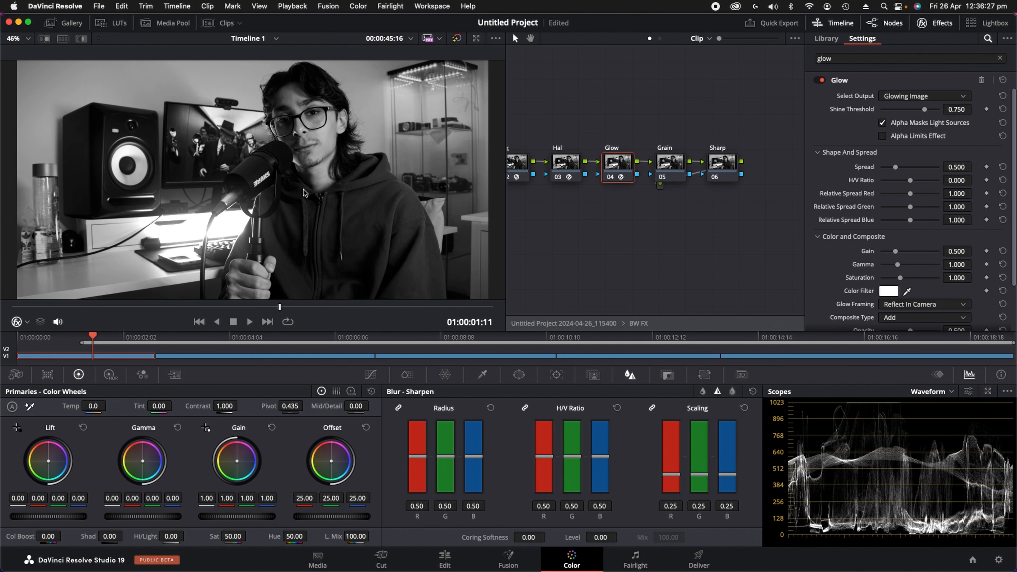
{"action": "left_click", "coordinate": [820, 80]}
{"action": "left_click", "coordinate": [823, 81]}
{"action": "left_click", "coordinate": [824, 82]}
{"action": "left_click", "coordinate": [823, 82]}
{"action": "left_click", "coordinate": [824, 82]}
- Apply the Film Grain effect to the Grain node and choose the 35mm 200T preset
{"action": "left_click", "coordinate": [668, 162]}
{"action": "left_click", "coordinate": [854, 59]}
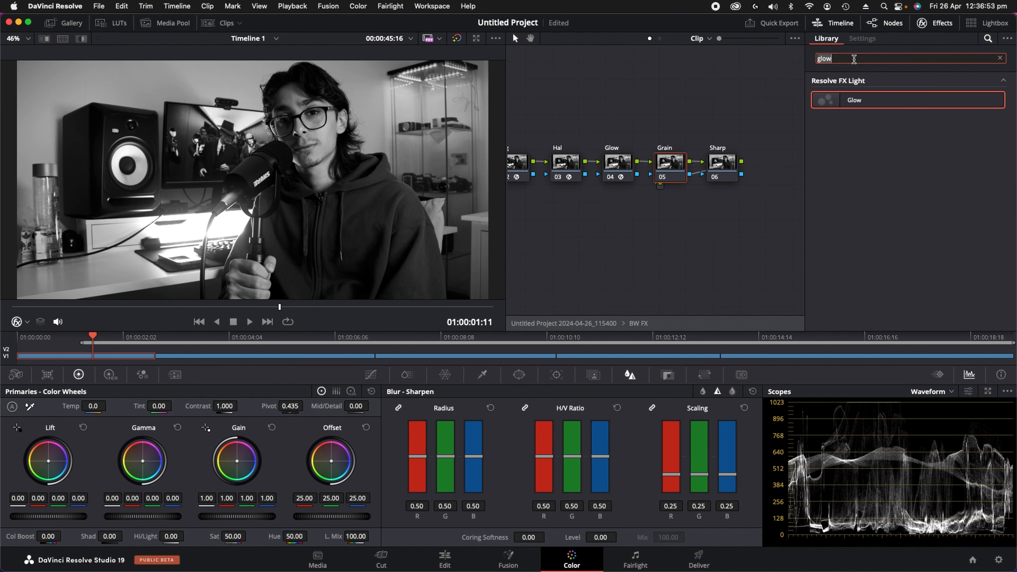
{"action": "type", "text": "grain"}
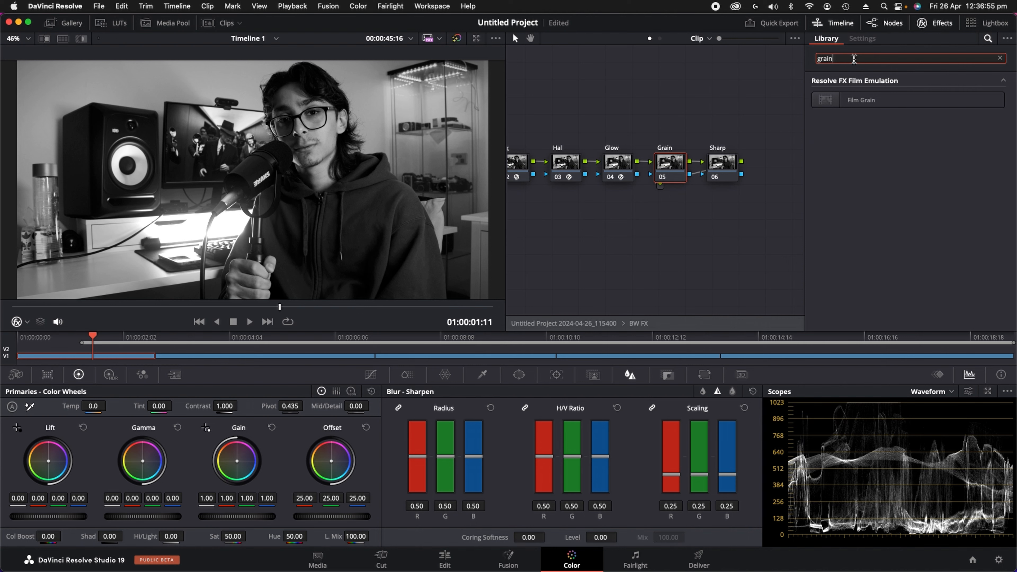
{"action": "left_click_drag", "start_coordinate": [861, 100], "coordinate": [668, 168]}
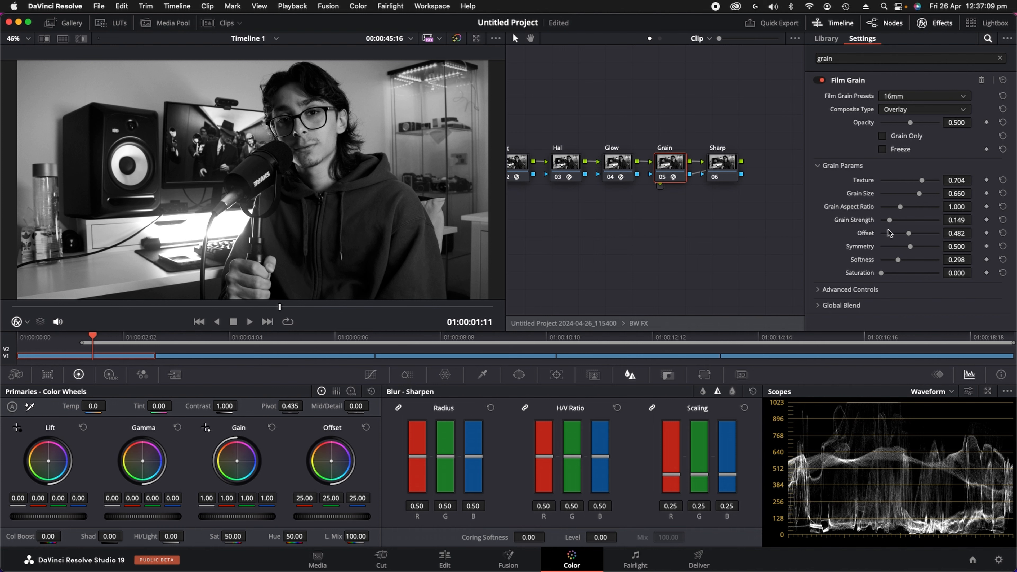
{"action": "left_click", "coordinate": [908, 98]}
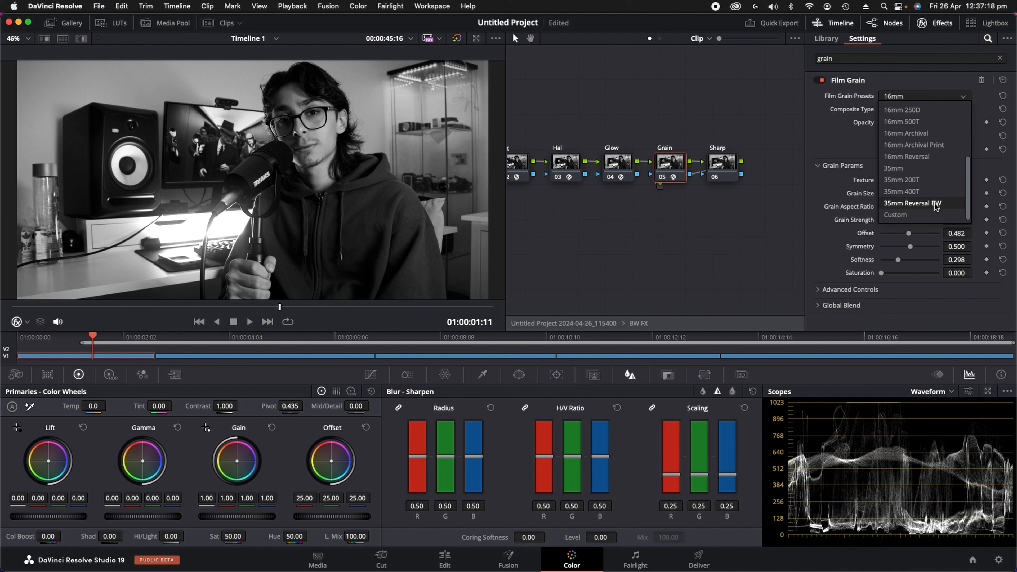
{"action": "left_click", "coordinate": [902, 181]}
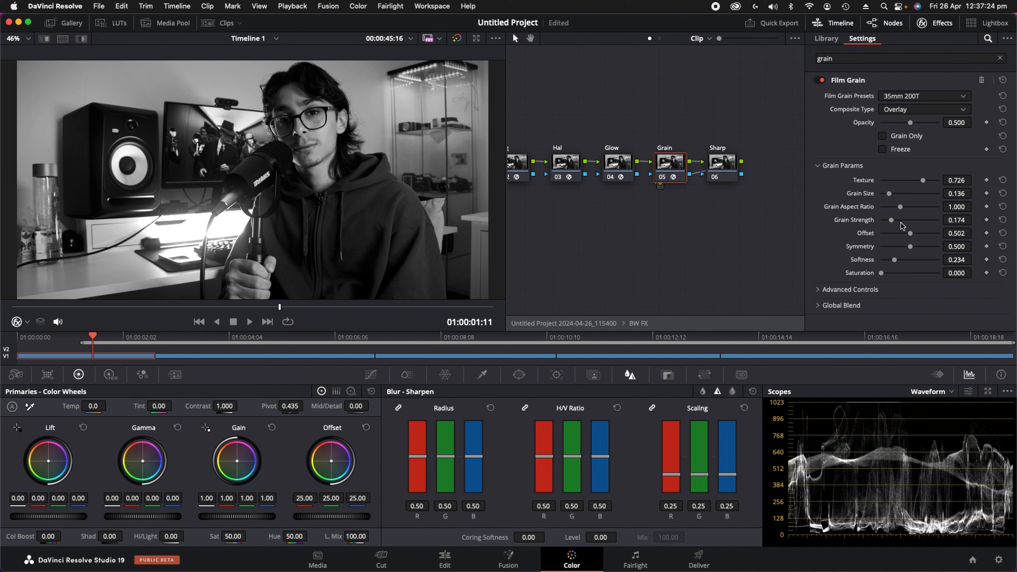
- Set the Film Grain strength to about 0.449, shadows to about 0.358 and highlights to about 0.458
{"action": "left_click_drag", "start_coordinate": [892, 219], "coordinate": [906, 220]}
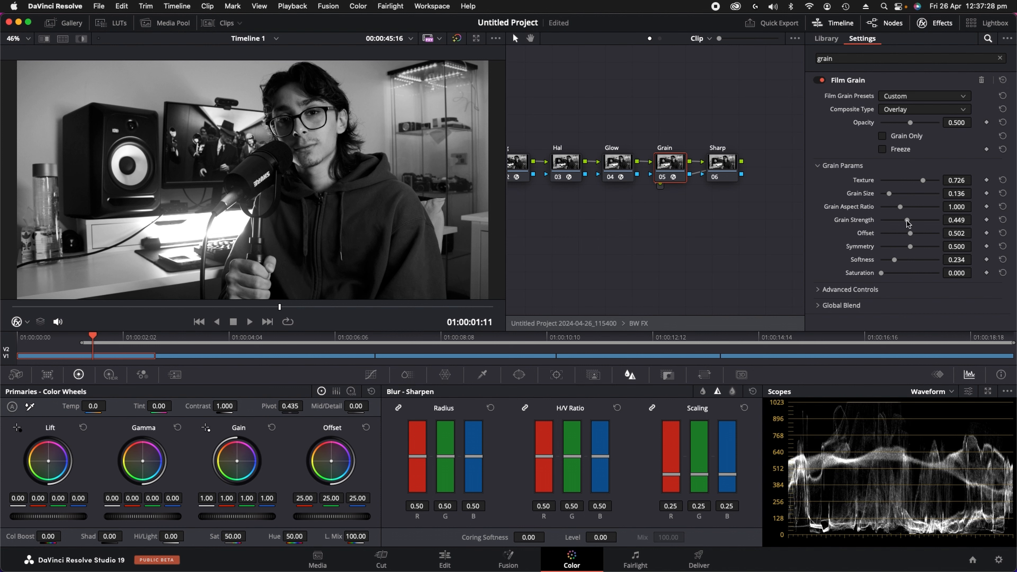
{"action": "left_click", "coordinate": [857, 289]}
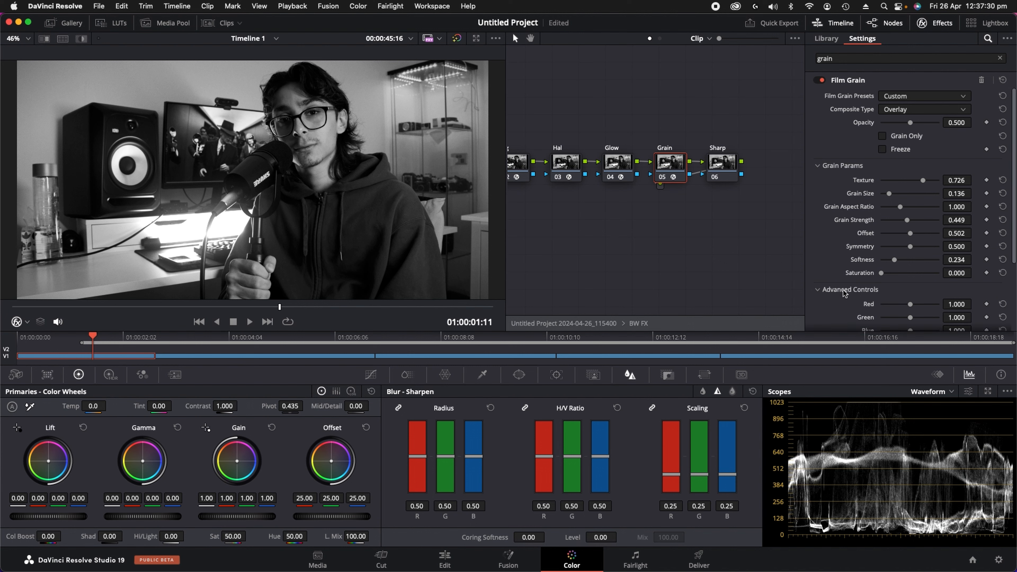
{"action": "scroll", "coordinate": [846, 276], "scroll_direction": "down", "scroll_amount": 3}
{"action": "left_click_drag", "start_coordinate": [910, 251], "coordinate": [908, 279]}
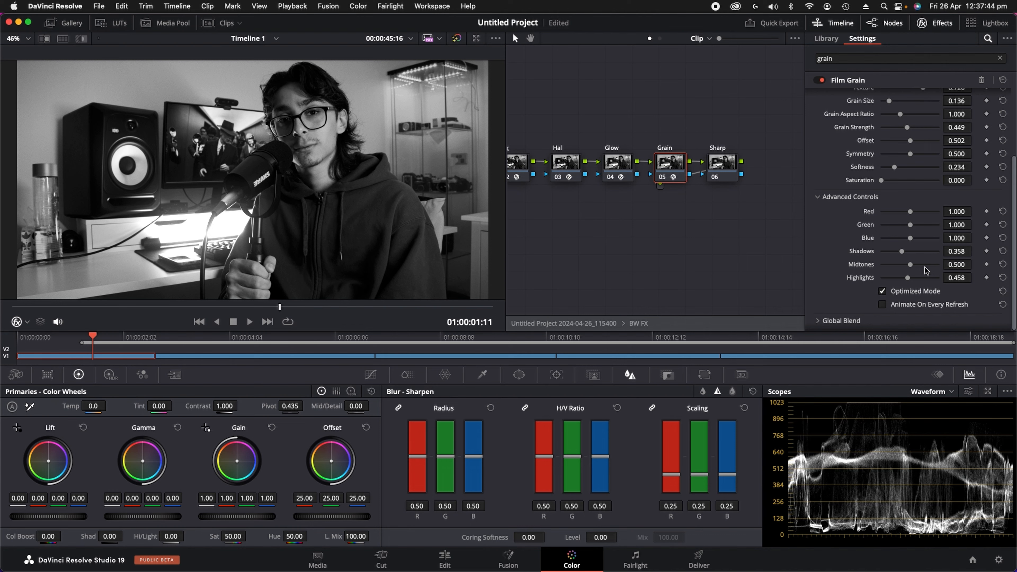
- Select the Sharp node and show the Blur palette's controls in Sharpen mode
{"action": "left_click", "coordinate": [717, 169]}
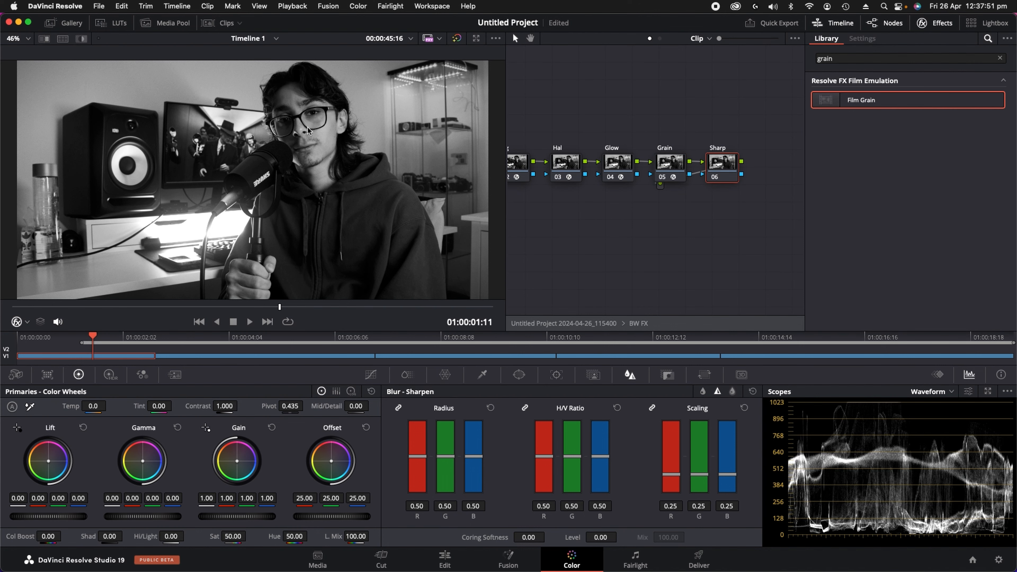
{"action": "scroll", "coordinate": [309, 127], "scroll_direction": "up", "scroll_amount": 5}
{"action": "scroll", "coordinate": [291, 160], "scroll_direction": "down", "scroll_amount": 3}
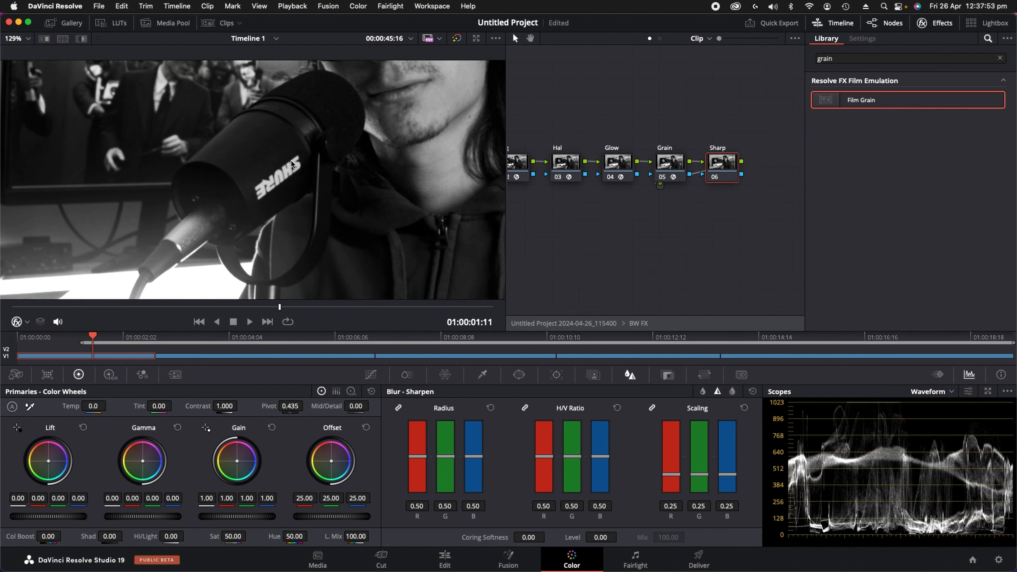
{"action": "scroll", "coordinate": [292, 162], "scroll_direction": "up", "scroll_amount": 2}
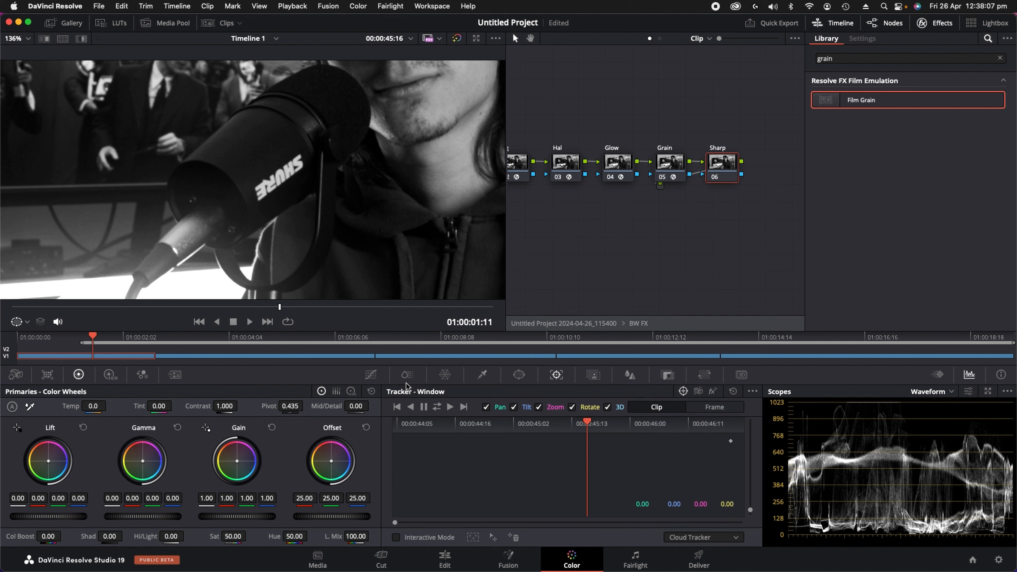
{"action": "left_click", "coordinate": [370, 374]}
{"action": "left_click", "coordinate": [406, 374]}
{"action": "left_click", "coordinate": [445, 374]}
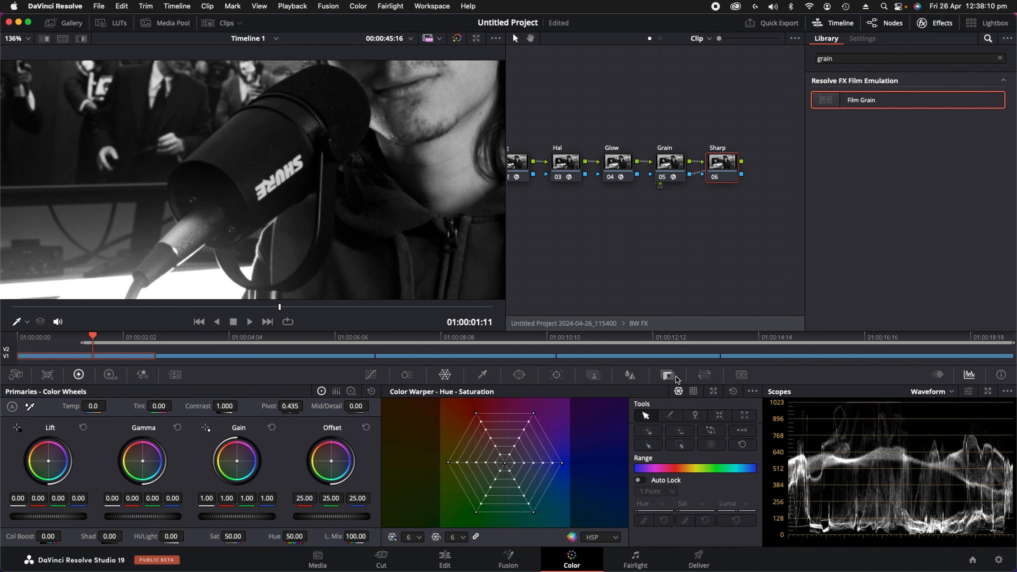
{"action": "left_click", "coordinate": [629, 375]}
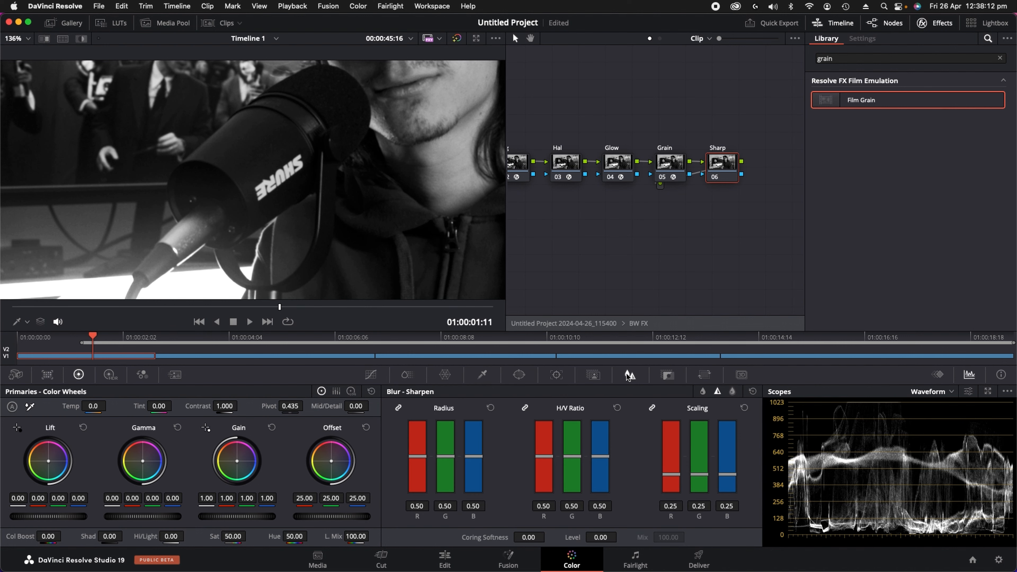
{"action": "left_click", "coordinate": [703, 393]}
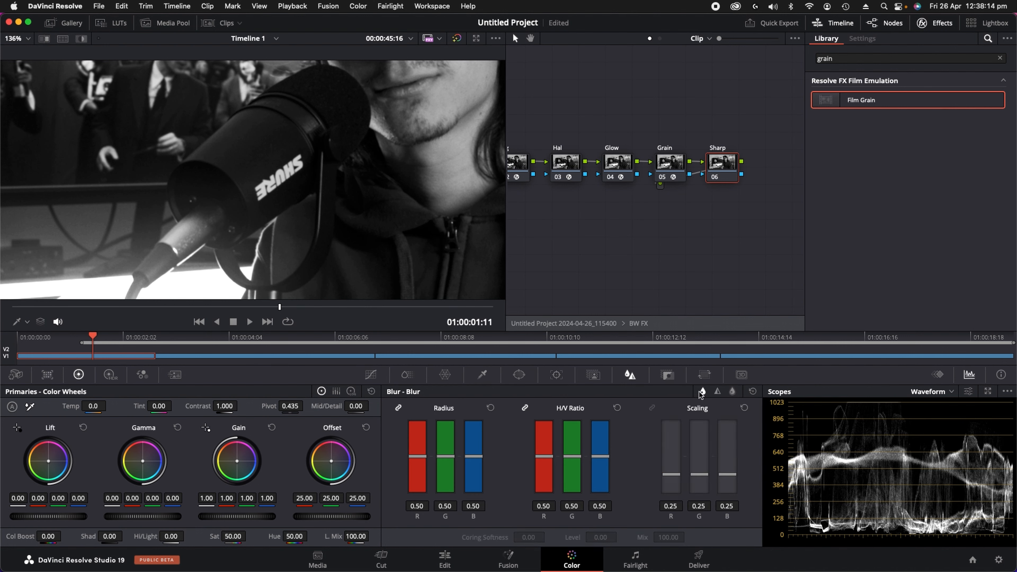
{"action": "left_click", "coordinate": [717, 393]}
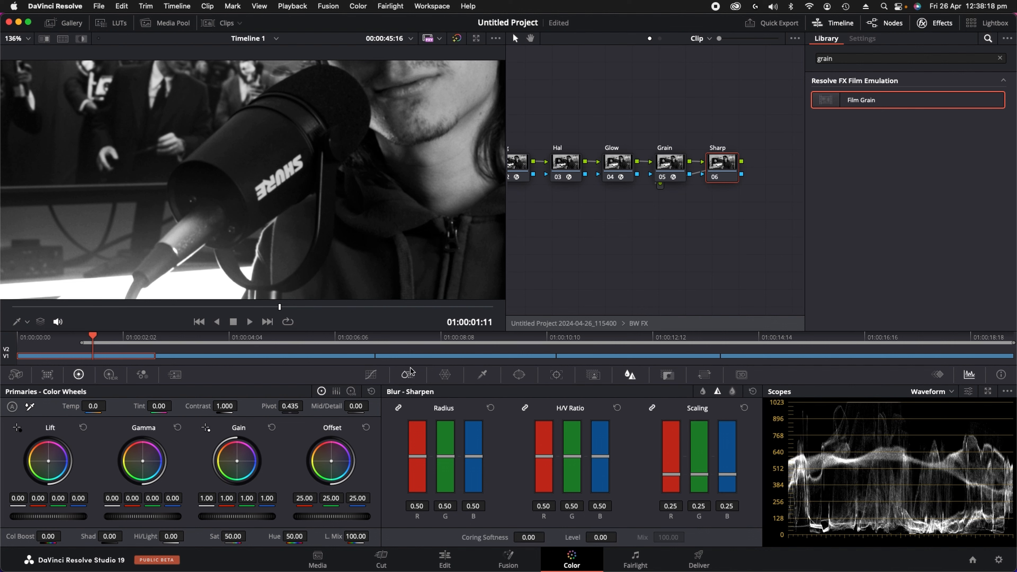
{"action": "scroll", "coordinate": [321, 173], "scroll_direction": "up", "scroll_amount": 2}
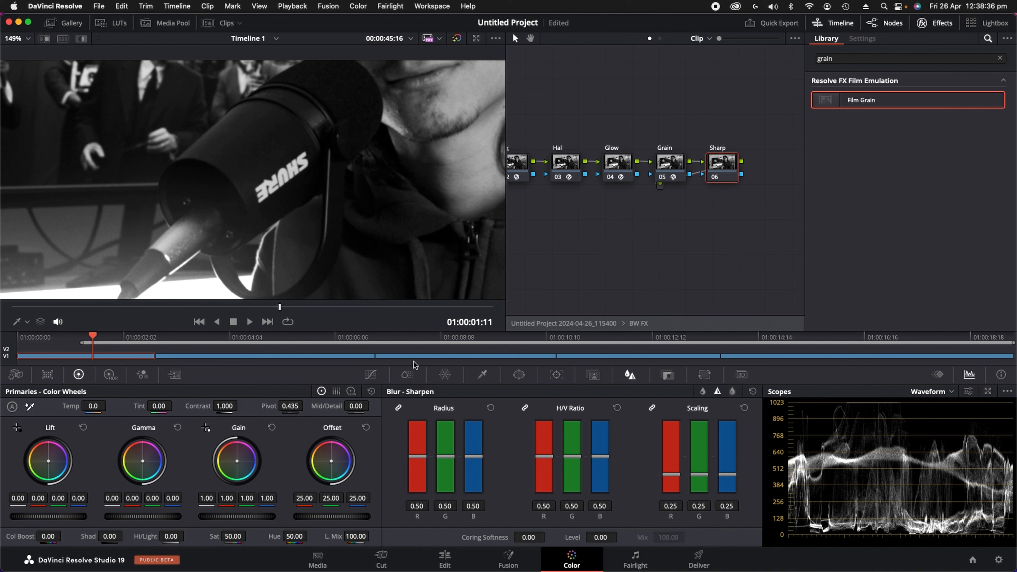
{"action": "left_click_drag", "start_coordinate": [476, 456], "coordinate": [477, 466]}
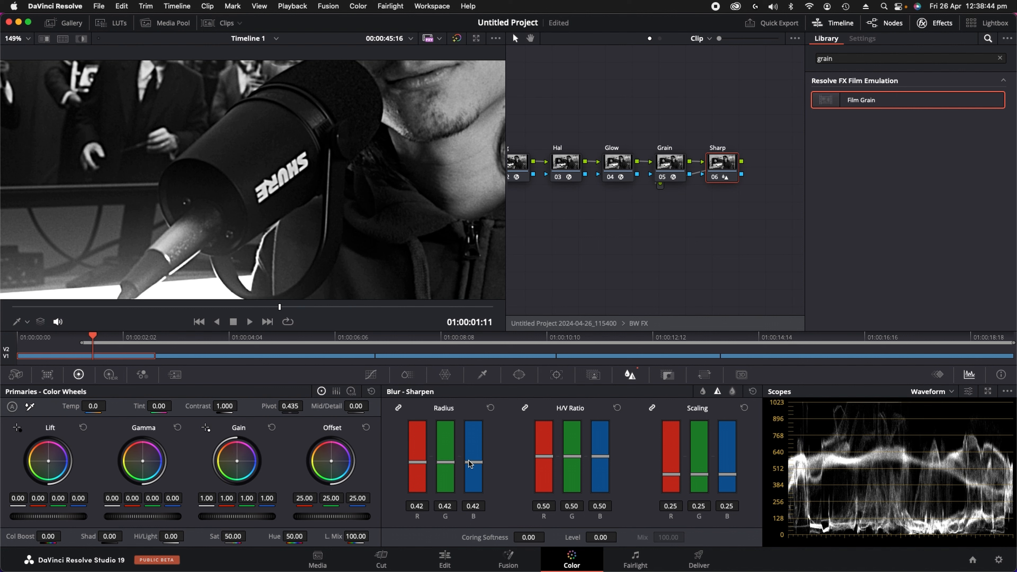
{"action": "left_click_drag", "start_coordinate": [470, 462], "coordinate": [470, 460]}
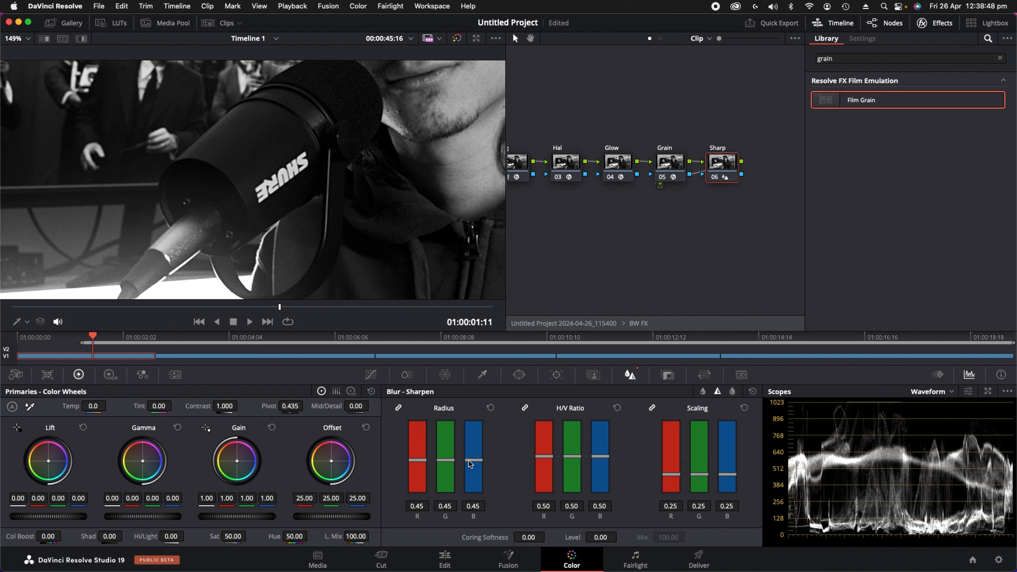
{"action": "left_click", "coordinate": [490, 407]}
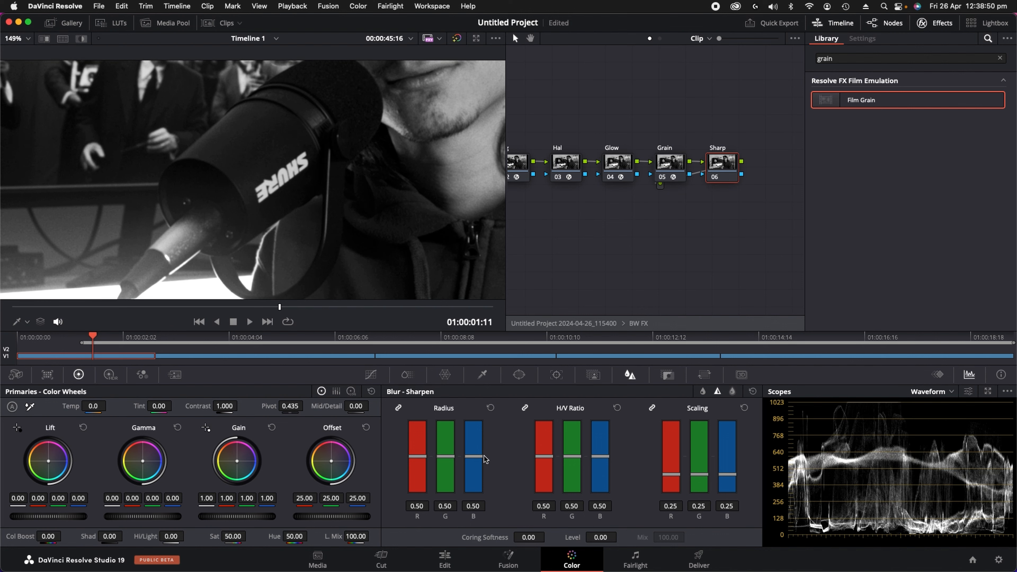
- Set the Sharp node's sharpening radius to 0.47 on all channels and compare the image with the node off and on
{"action": "left_click_drag", "start_coordinate": [477, 461], "coordinate": [477, 462]}
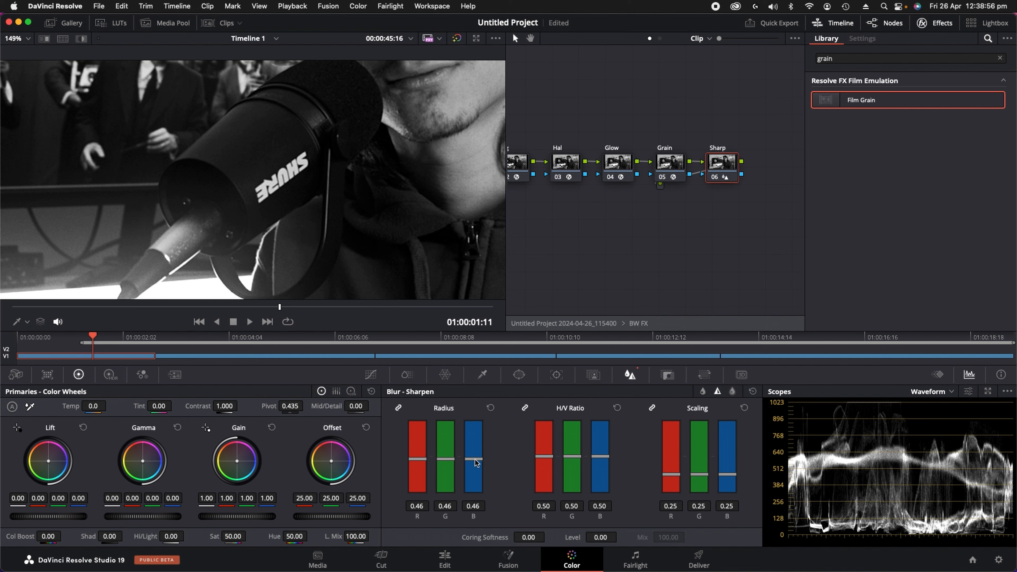
{"action": "left_click_drag", "start_coordinate": [476, 463], "coordinate": [475, 461]}
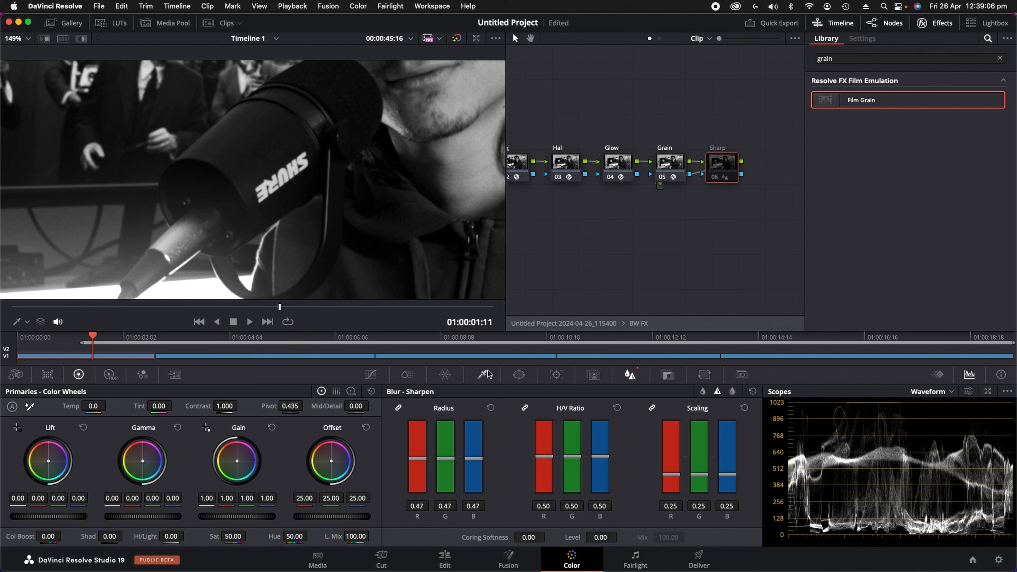
{"action": "key", "text": "super+d"}
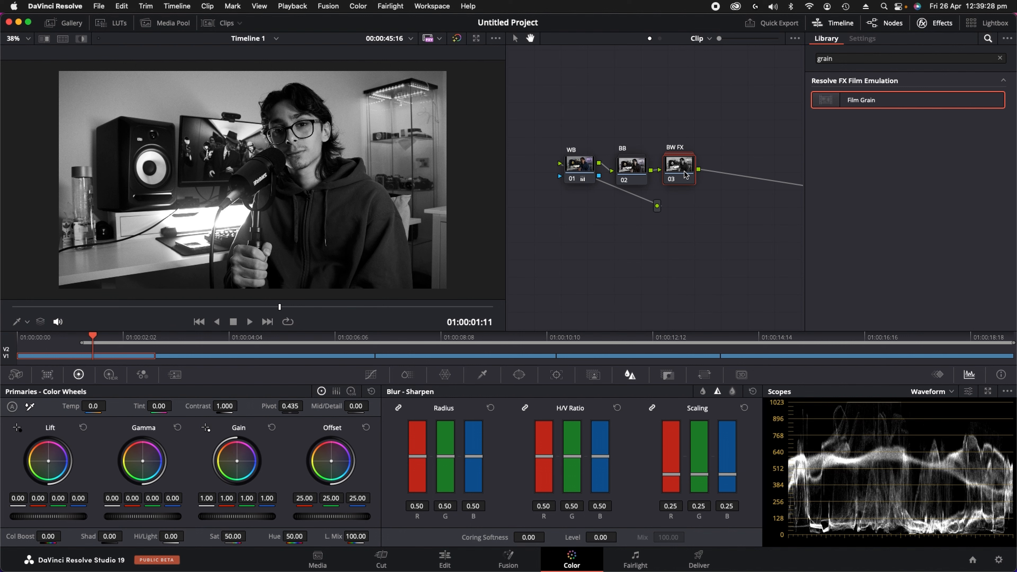
- Compare the first clip with the BW FX compound node off and on, and do the same with the BB compound node
{"action": "key", "text": "super+d"}
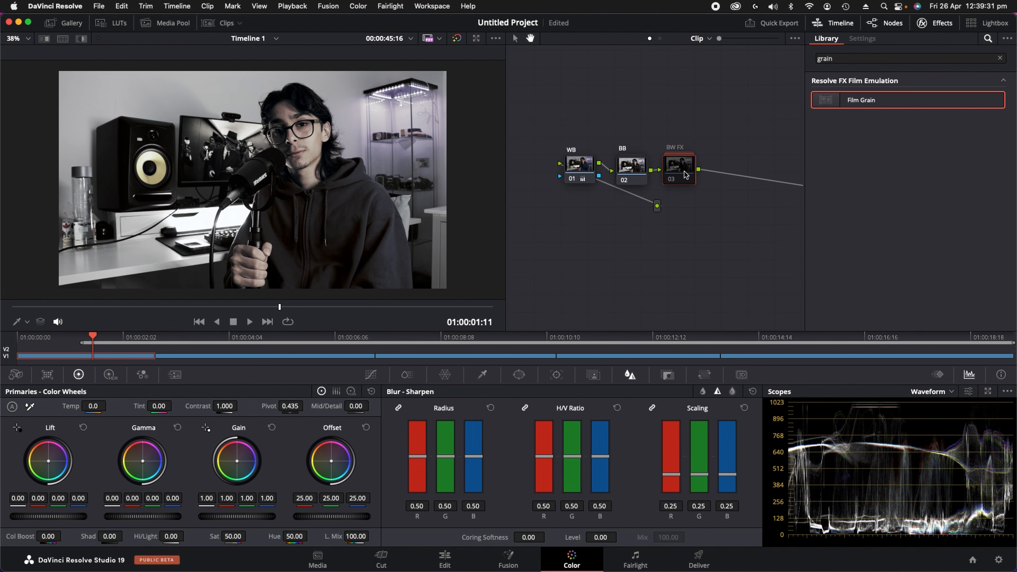
{"action": "key", "text": "super+d"}
{"action": "left_click", "coordinate": [631, 169]}
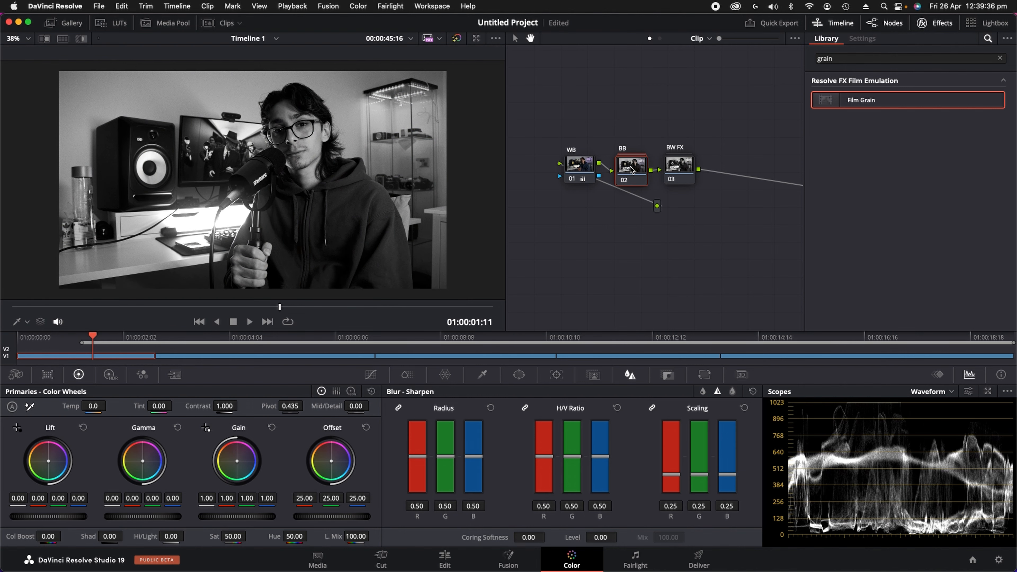
{"action": "key", "text": "super+d"}
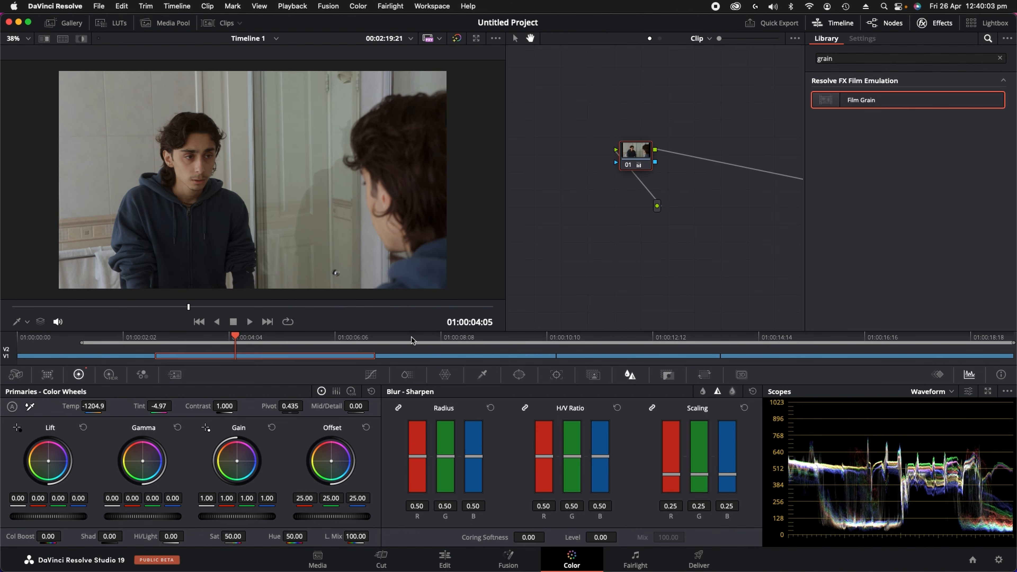
- Compare the graded first clip with the ungraded second and third clips on the timeline
{"action": "left_click", "coordinate": [413, 340]}
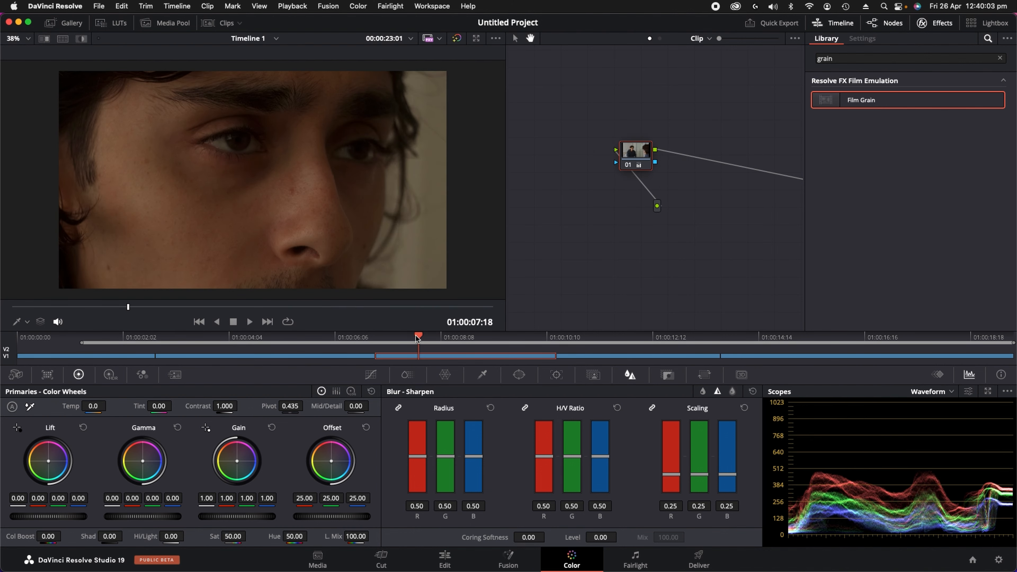
{"action": "left_click", "coordinate": [112, 333]}
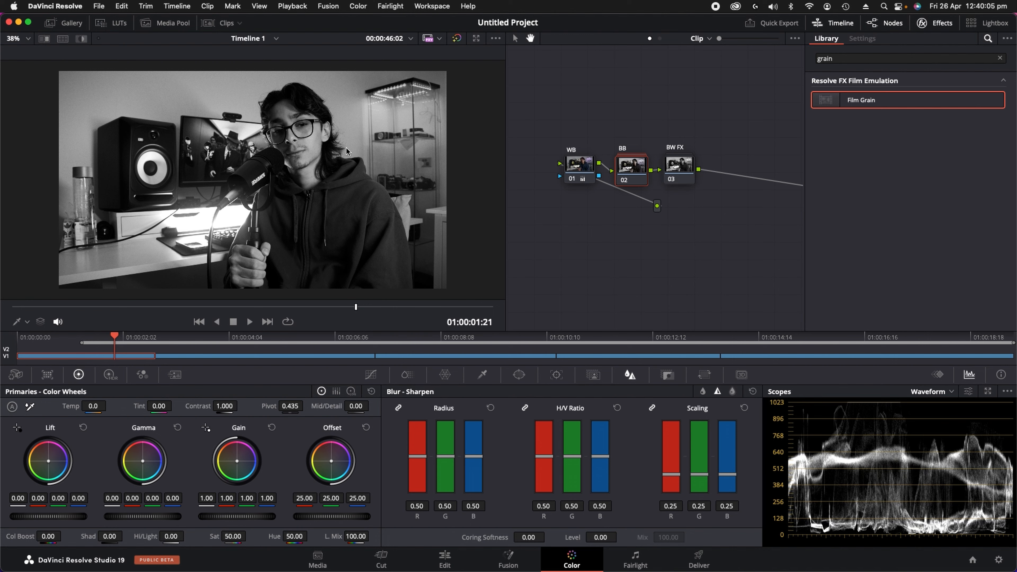
{"action": "left_click", "coordinate": [272, 333]}
{"action": "left_click", "coordinate": [417, 336]}
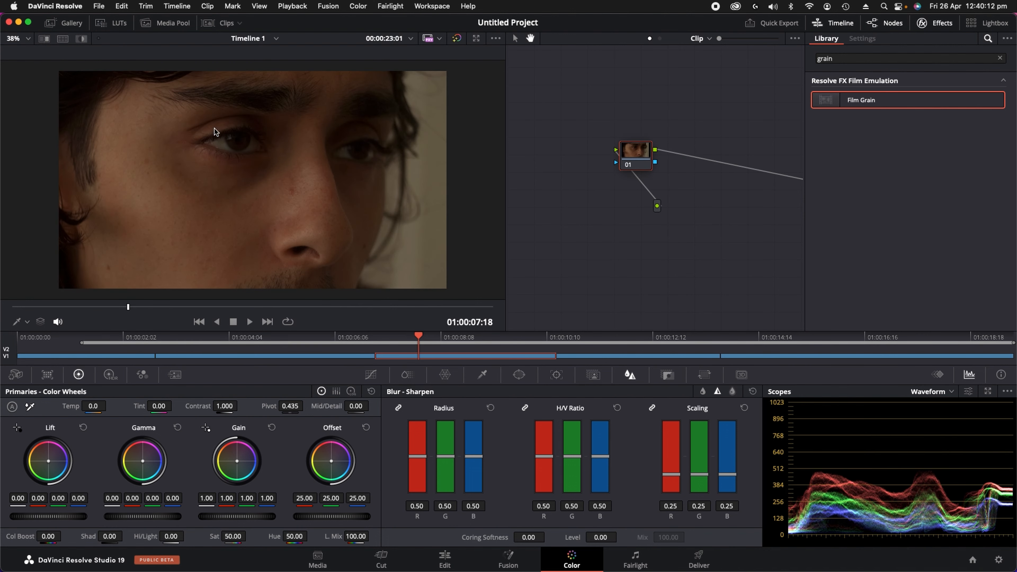
{"action": "left_click", "coordinate": [290, 334]}
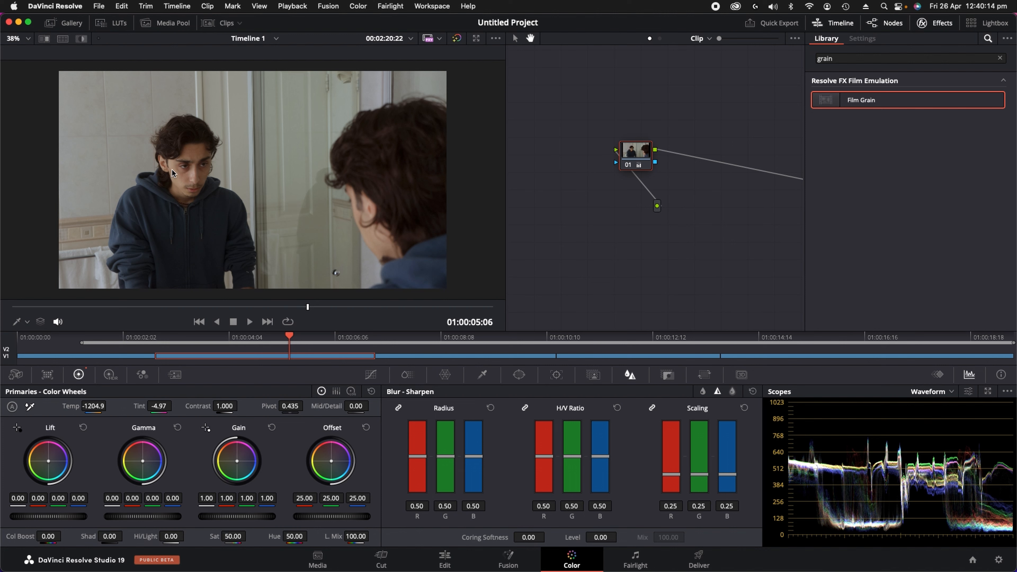
- Grab a still of the graded first clip and apply its grade from the gallery to the second clip
{"action": "left_click", "coordinate": [119, 335]}
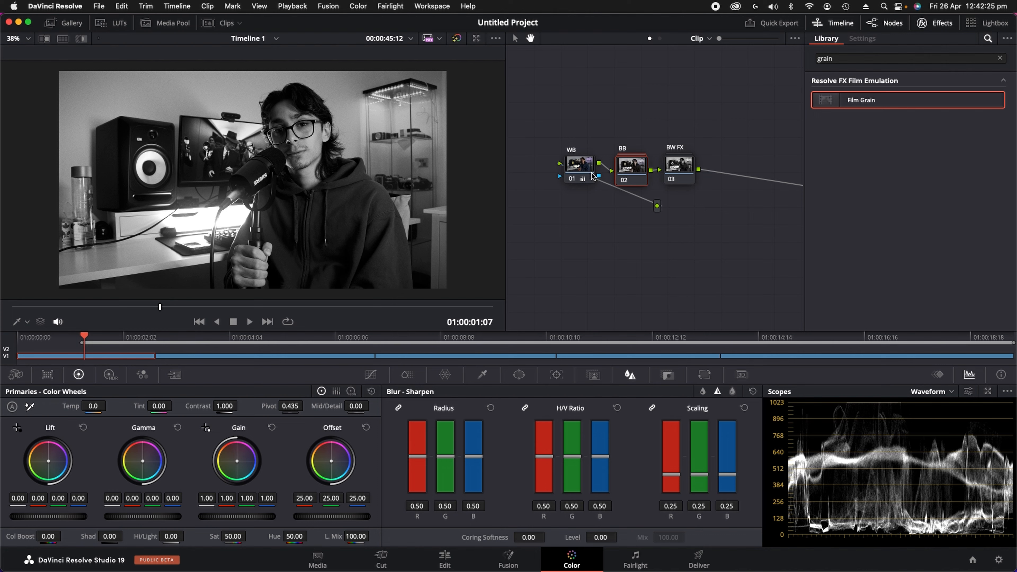
{"action": "right_click", "coordinate": [242, 152]}
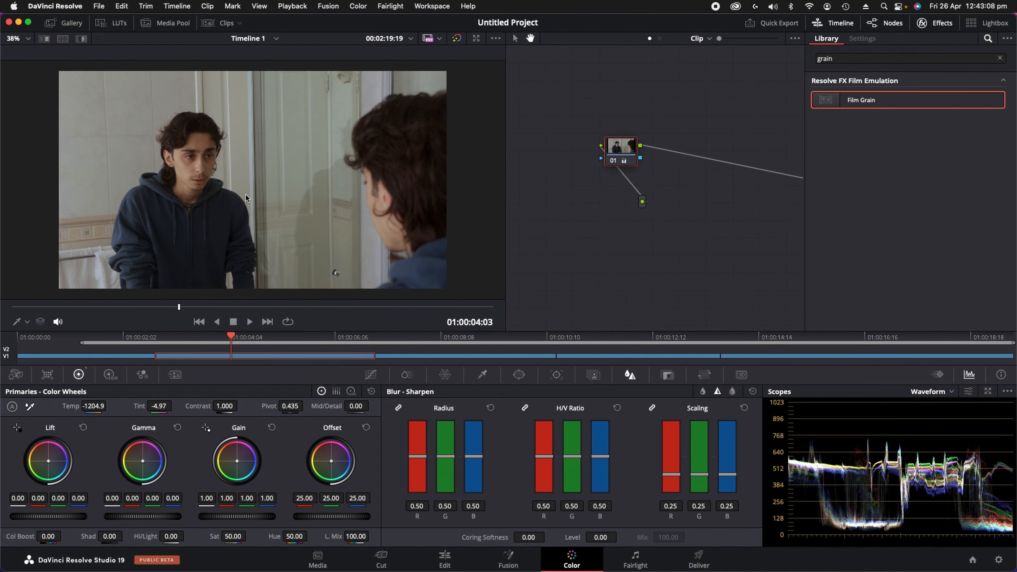
{"action": "left_click", "coordinate": [68, 22]}
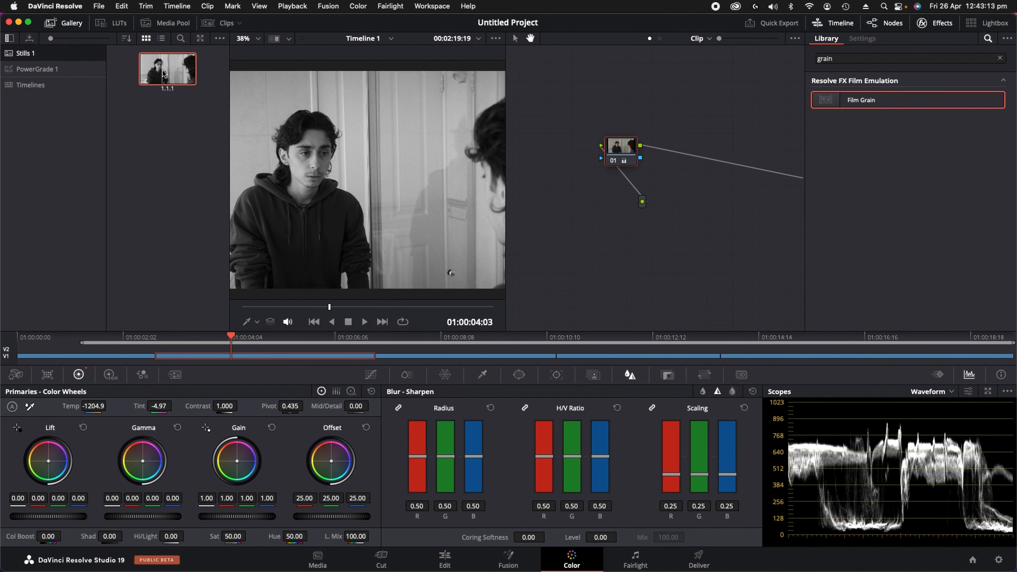
{"action": "left_click_drag", "start_coordinate": [168, 70], "coordinate": [619, 149]}
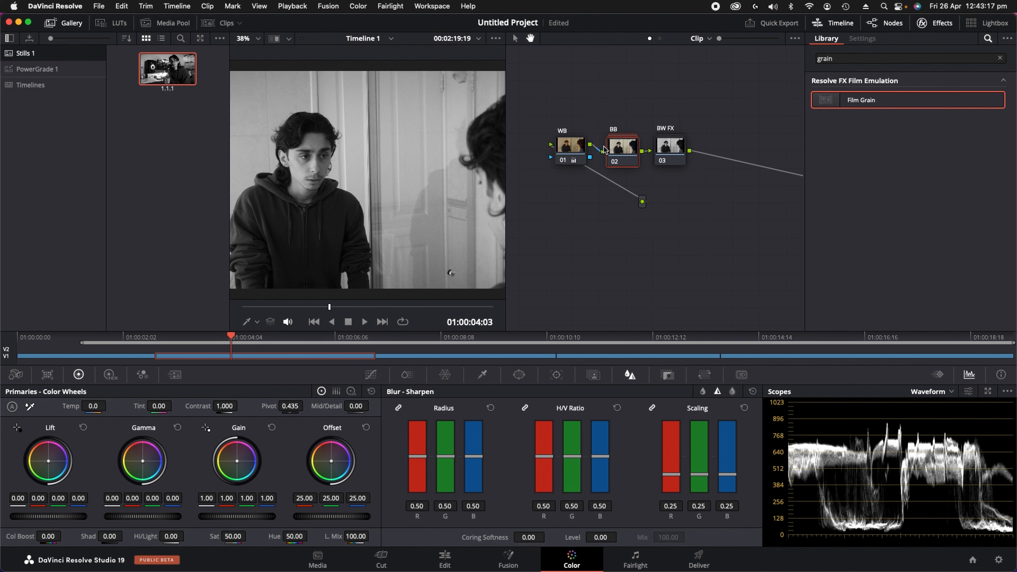
{"action": "left_click", "coordinate": [64, 23]}
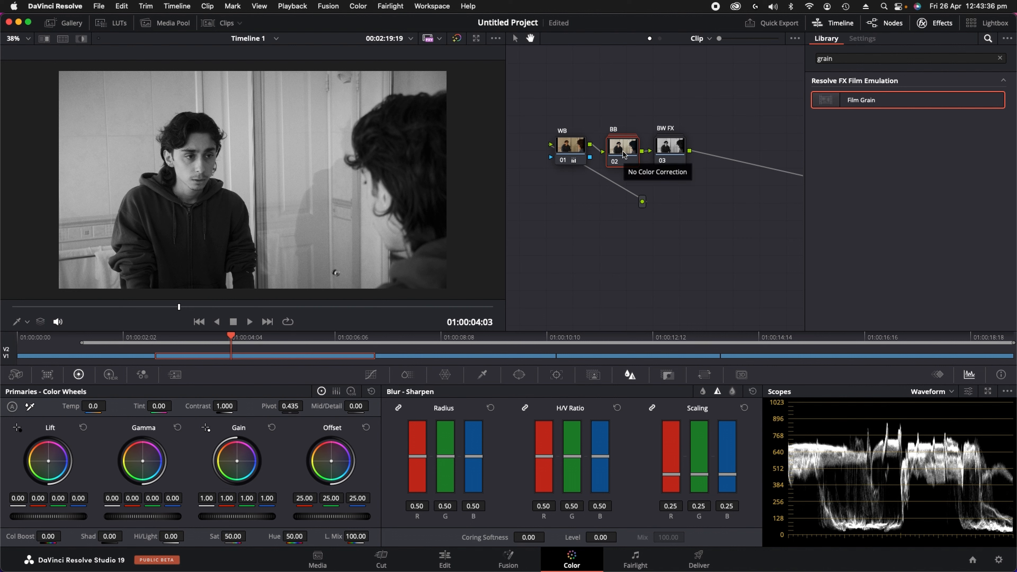
- Compare the second clip with the BB compound node off and on, and set its inner Adj node's gamma to 0.13 and gain to 0.92
{"action": "key", "text": "super+d"}
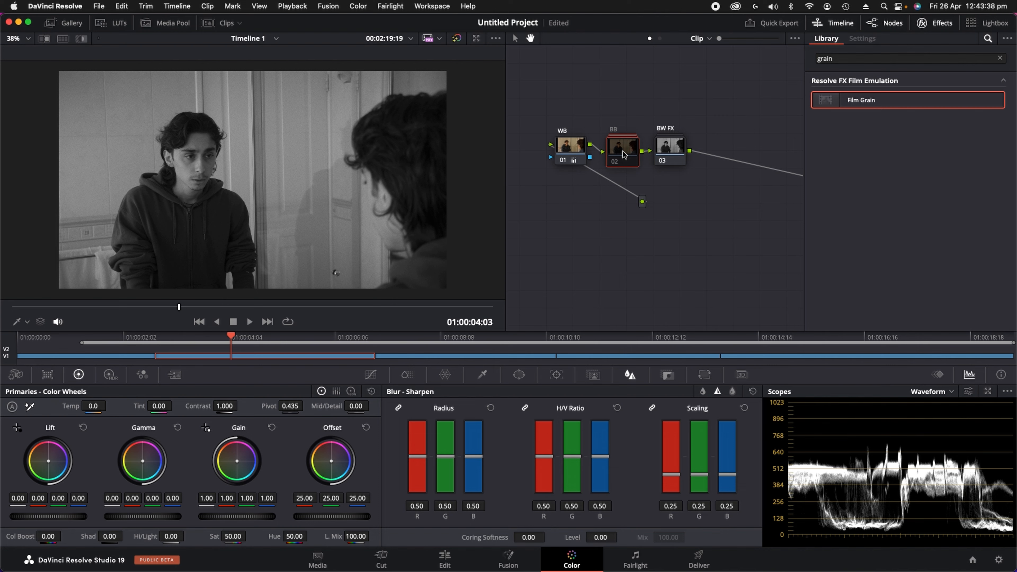
{"action": "key", "text": "super+d"}
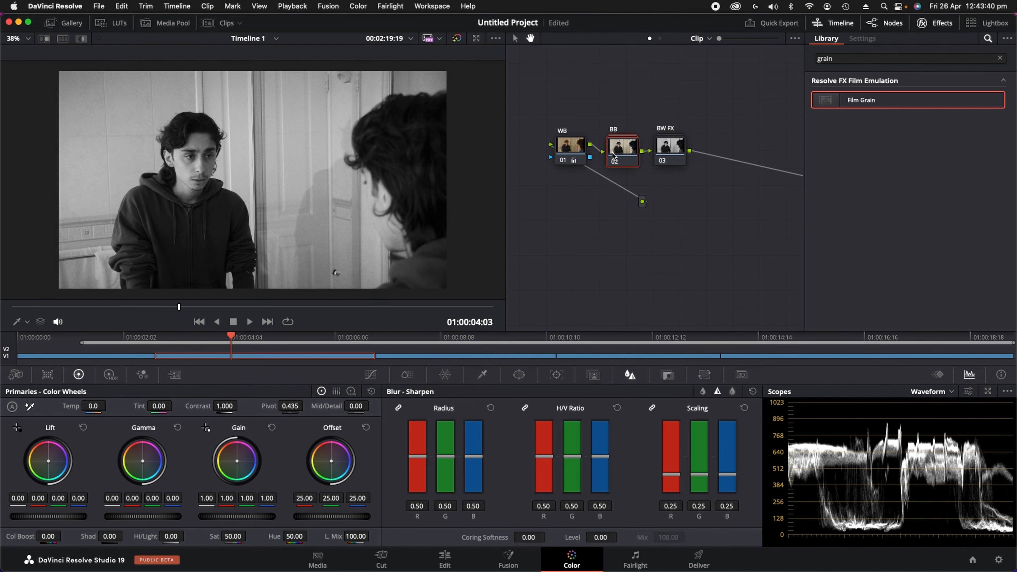
{"action": "right_click", "coordinate": [623, 152]}
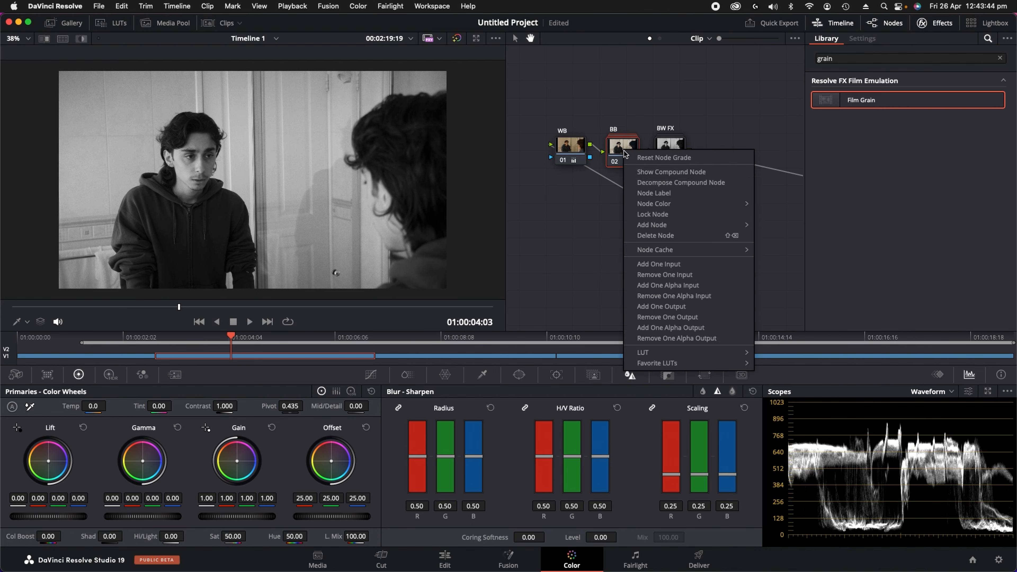
{"action": "left_click", "coordinate": [662, 172]}
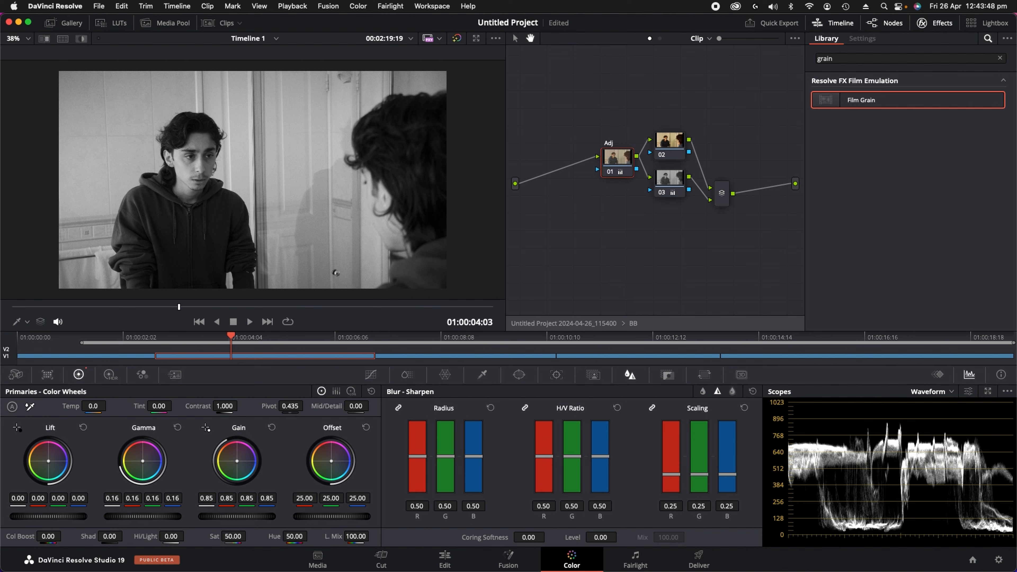
{"action": "left_click_drag", "start_coordinate": [143, 516], "coordinate": [136, 516]}
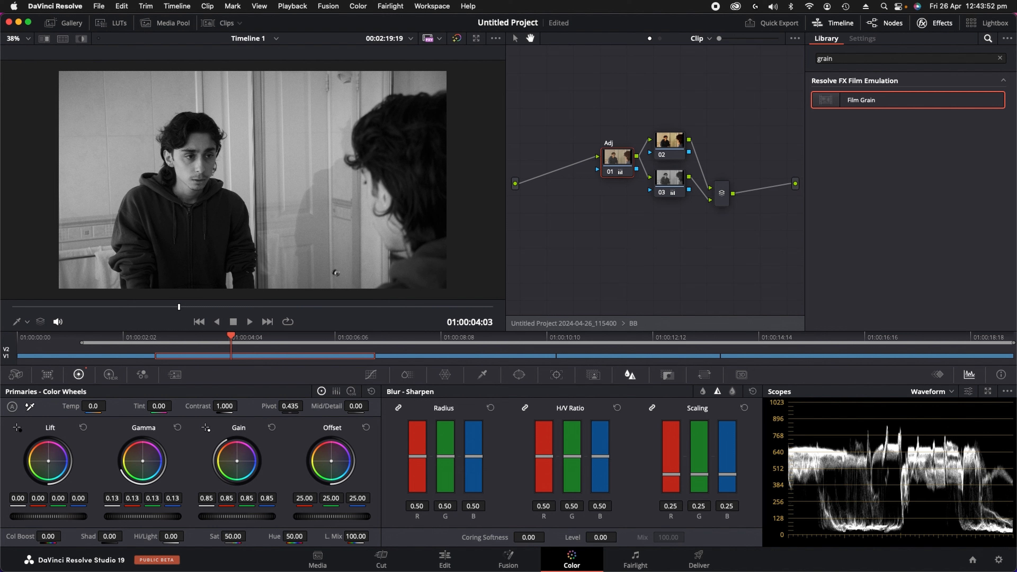
{"action": "left_click_drag", "start_coordinate": [236, 515], "coordinate": [235, 516]}
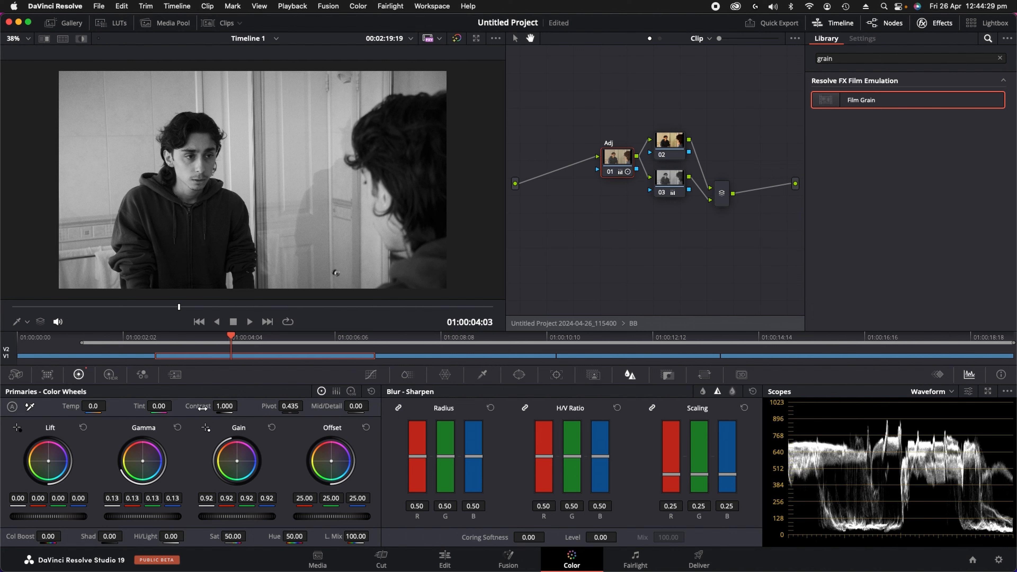
{"action": "left_click_drag", "start_coordinate": [224, 406], "coordinate": [214, 406]}
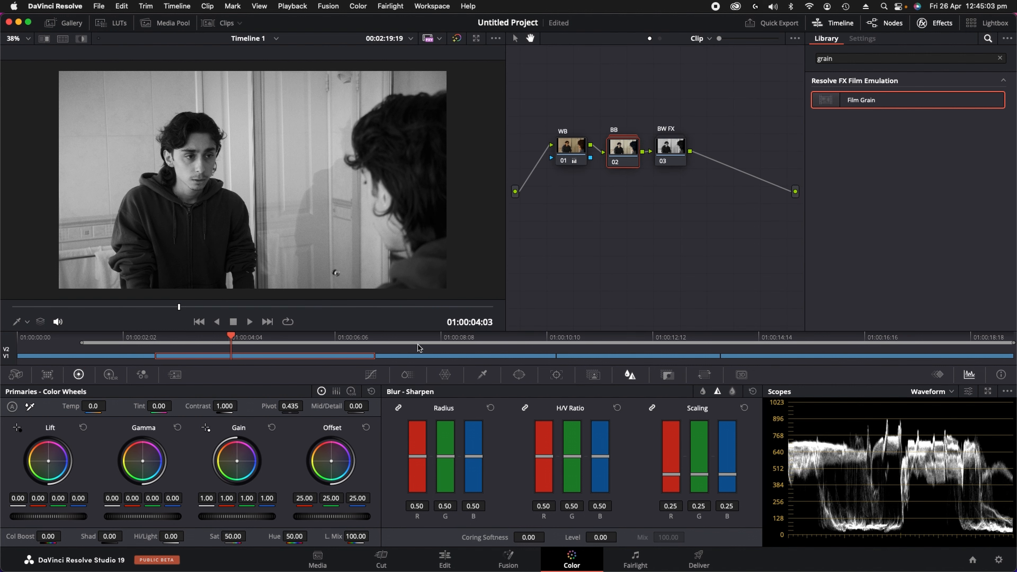
- Apply the grade of the gallery still to the third clip, the close-up of the face
{"action": "left_click", "coordinate": [433, 338]}
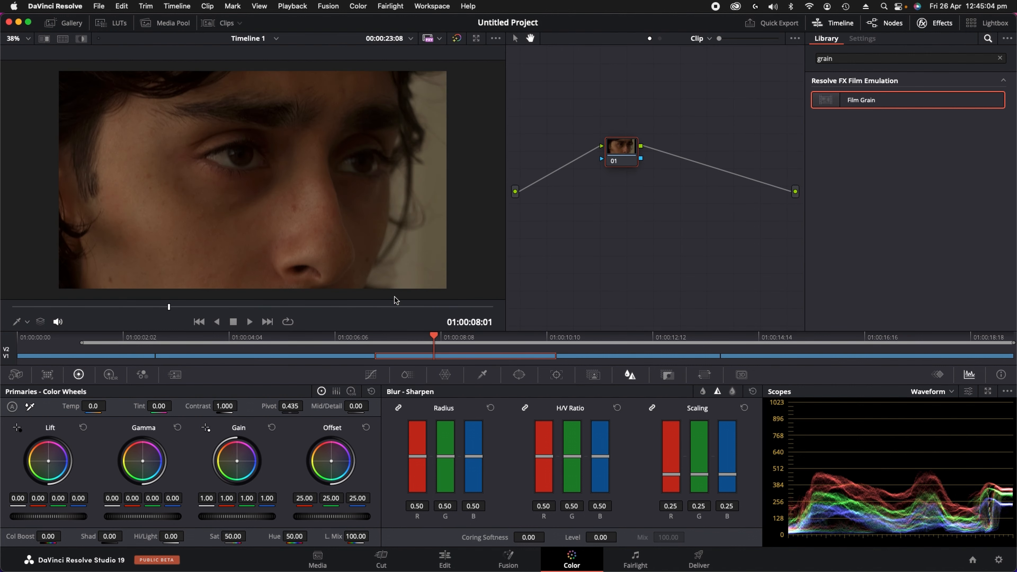
{"action": "left_click", "coordinate": [51, 23]}
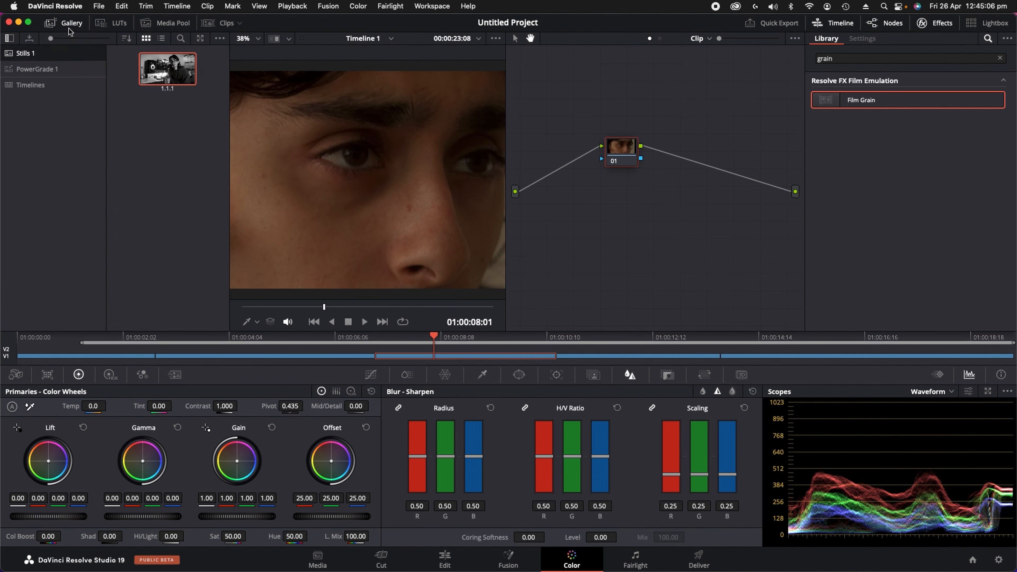
{"action": "double_click", "coordinate": [156, 70]}
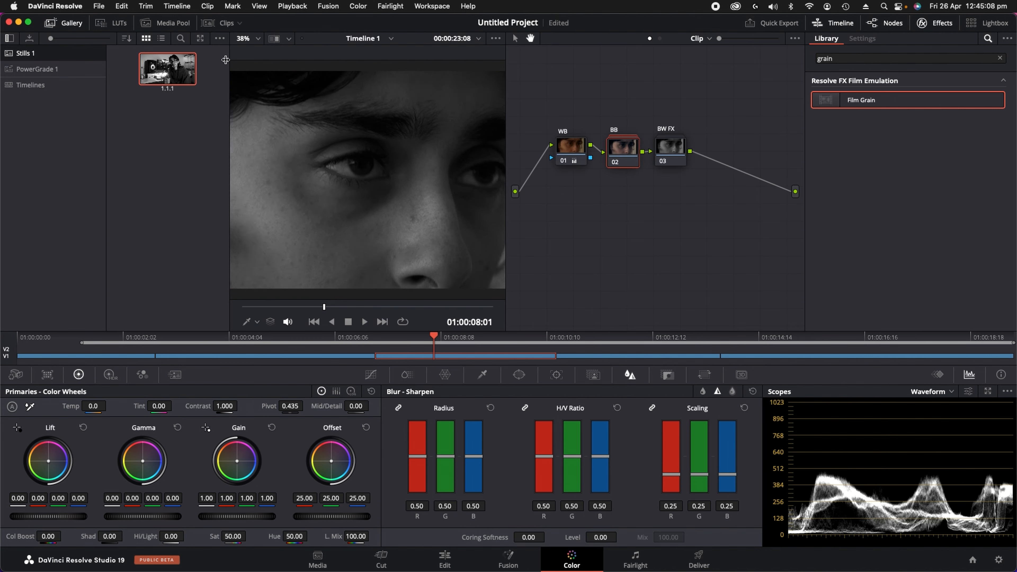
{"action": "left_click", "coordinate": [51, 23]}
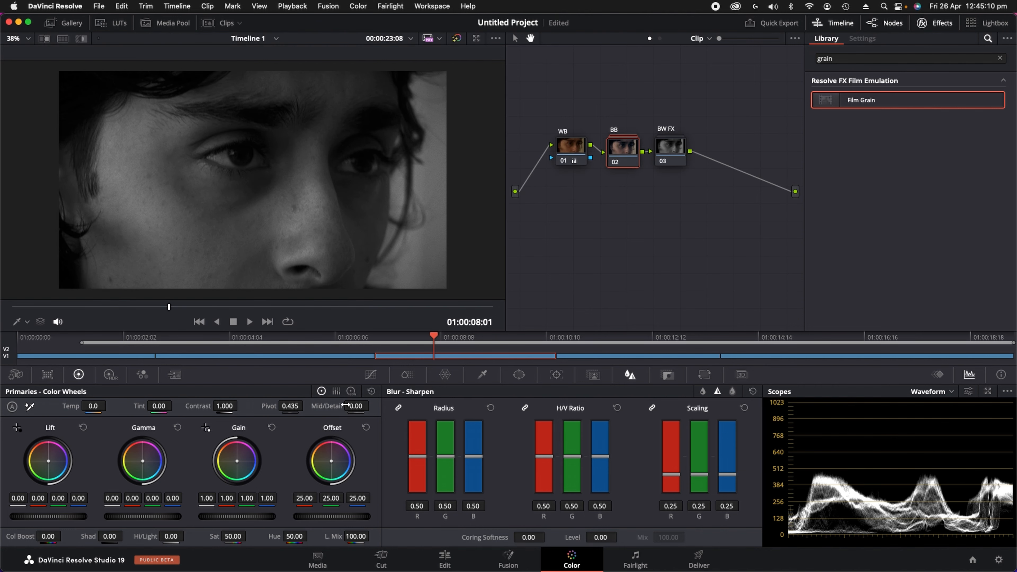
- Inside the third clip's BB compound node, set the Adj node's gamma to 0.07 and gain to 1.12
{"action": "double_click", "coordinate": [622, 159]}
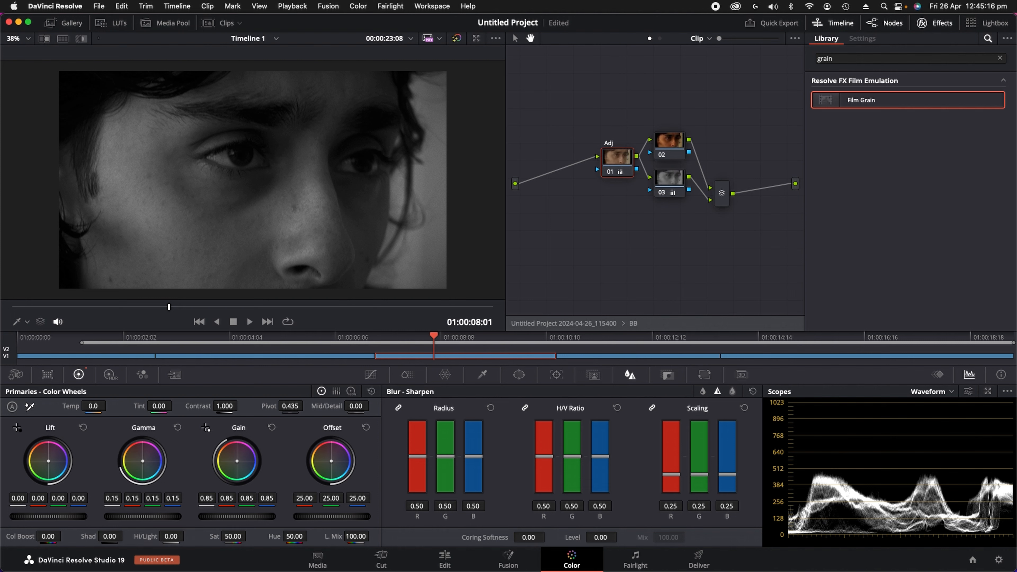
{"action": "left_click_drag", "start_coordinate": [160, 516], "coordinate": [155, 516]}
{"action": "left_click_drag", "start_coordinate": [232, 518], "coordinate": [239, 517]}
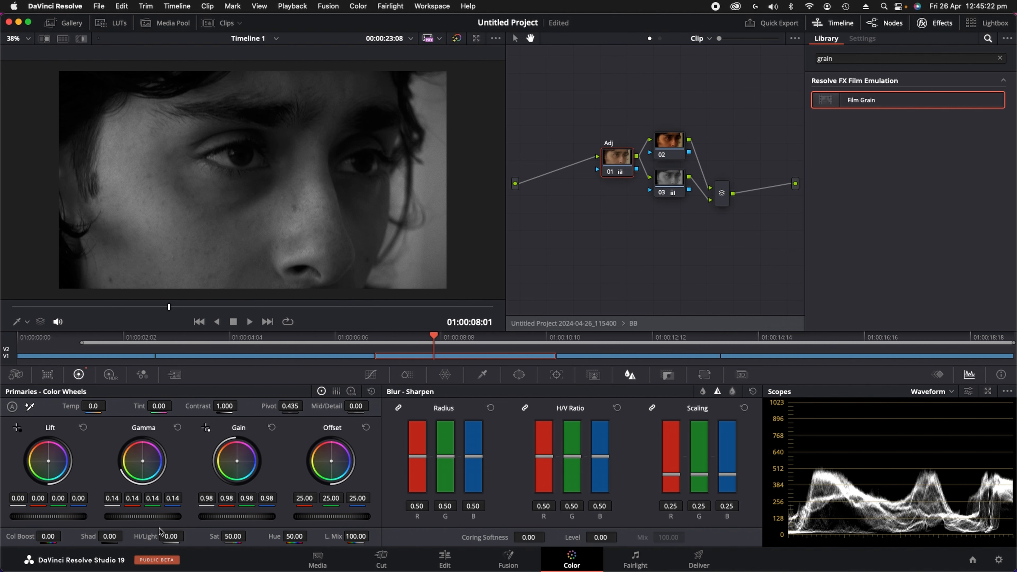
{"action": "left_click_drag", "start_coordinate": [155, 516], "coordinate": [146, 516]}
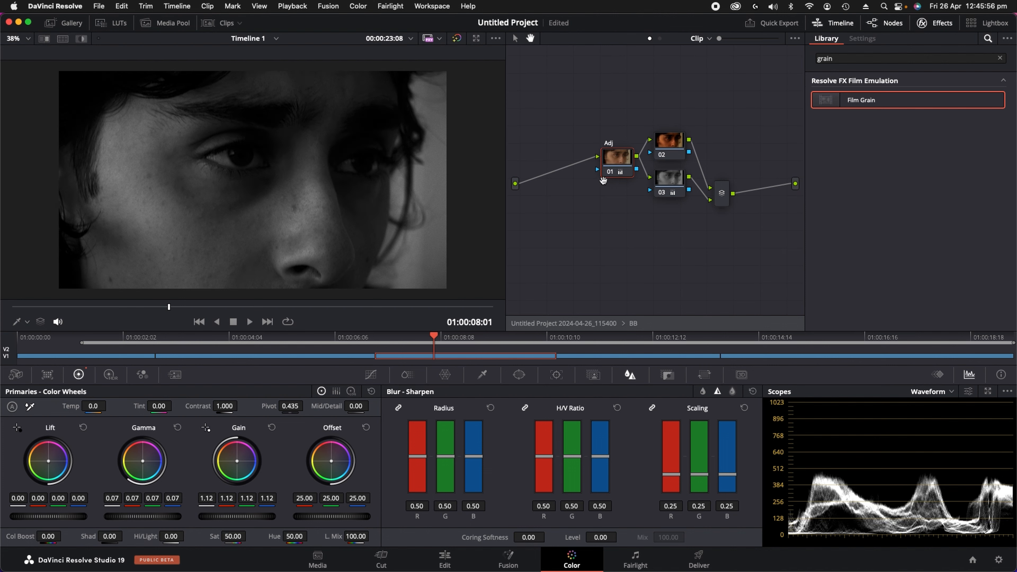
- Compare the third clip with the Adj node inside its BB compound node off and on
{"action": "key", "text": "ctrl+d"}
{"action": "key", "text": "ctrl+d"}
{"action": "key", "text": "ctrl+d"}
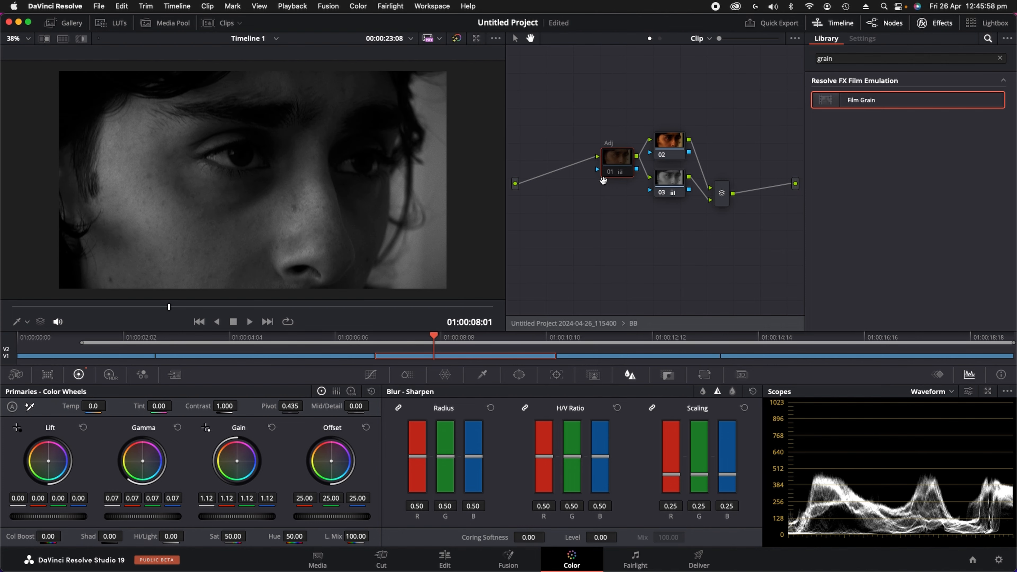
{"action": "key", "text": "ctrl+d"}
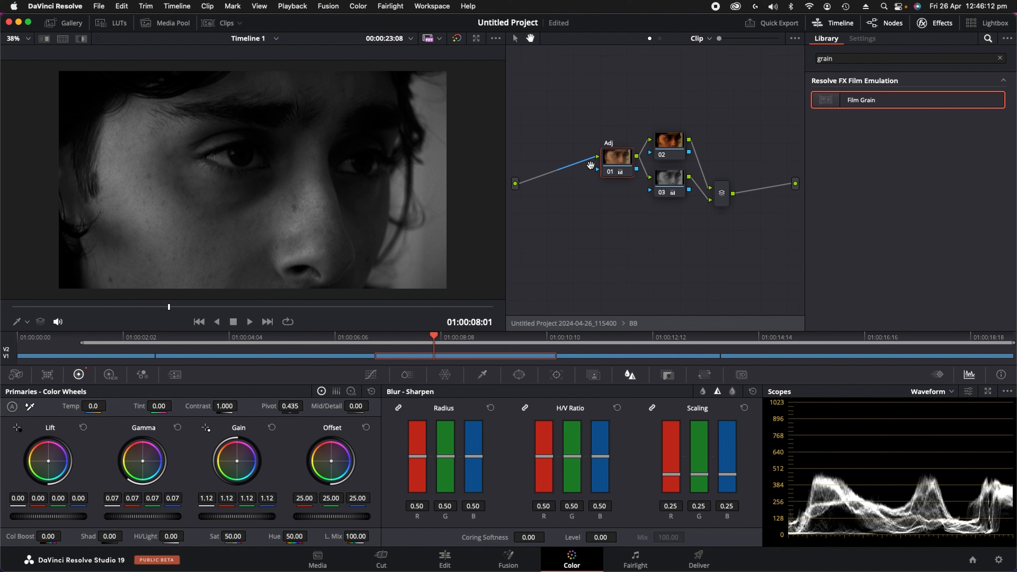
{"action": "left_click", "coordinate": [636, 322]}
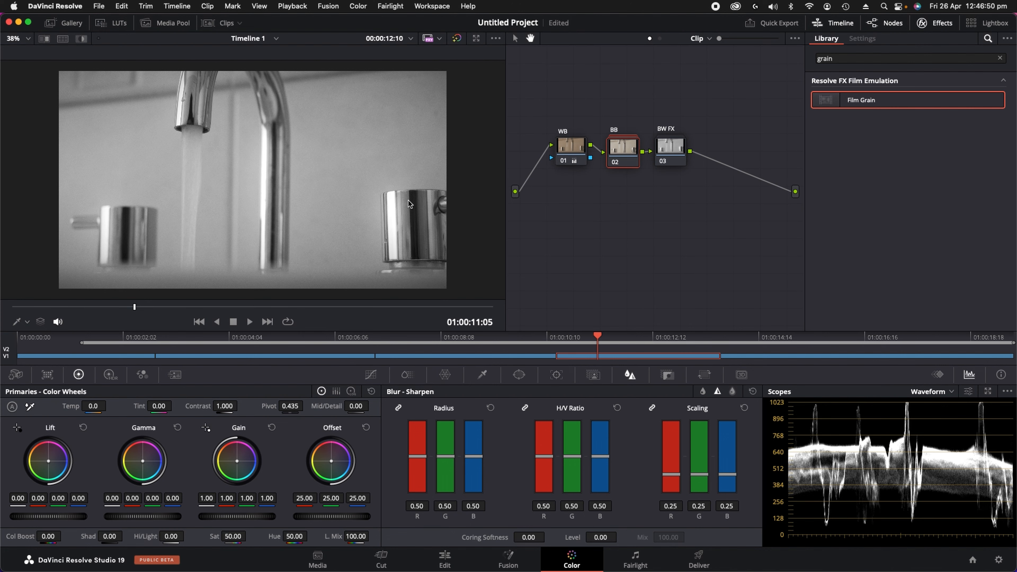
- Examine the graded fourth clip of the running tap in full screen and return to the normal view
{"action": "key", "text": "super+f"}
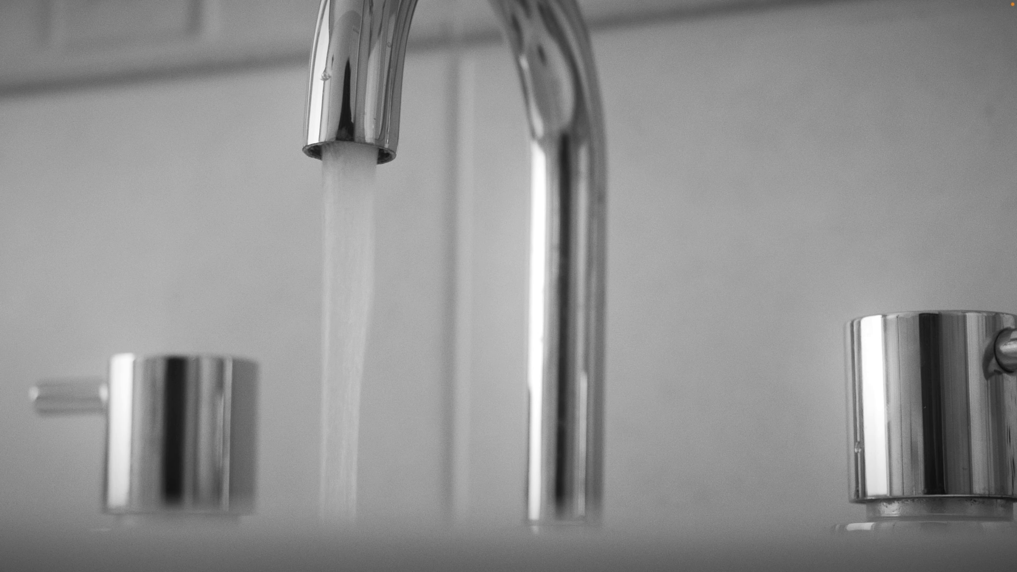
{"action": "key", "text": "super+f"}
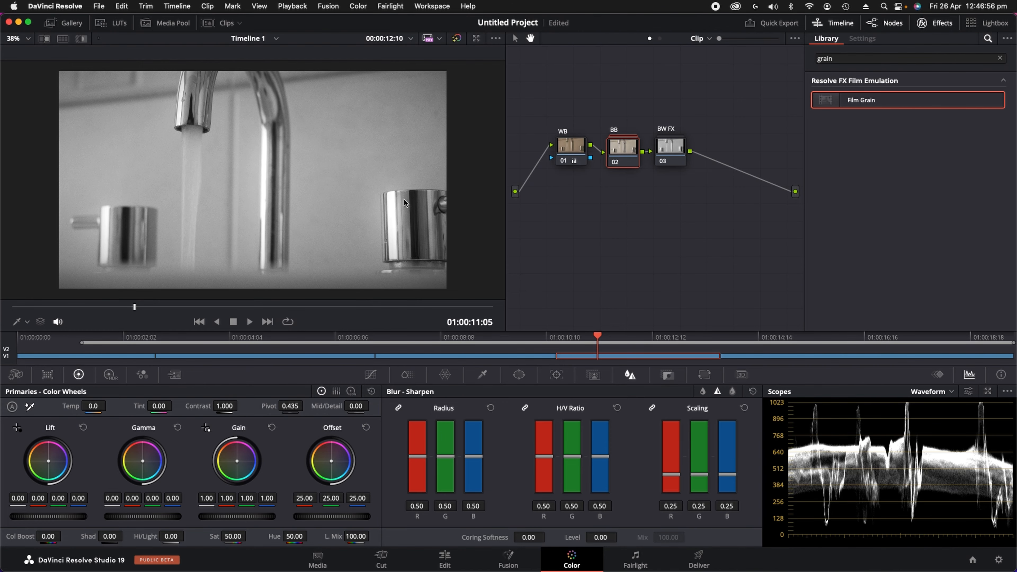